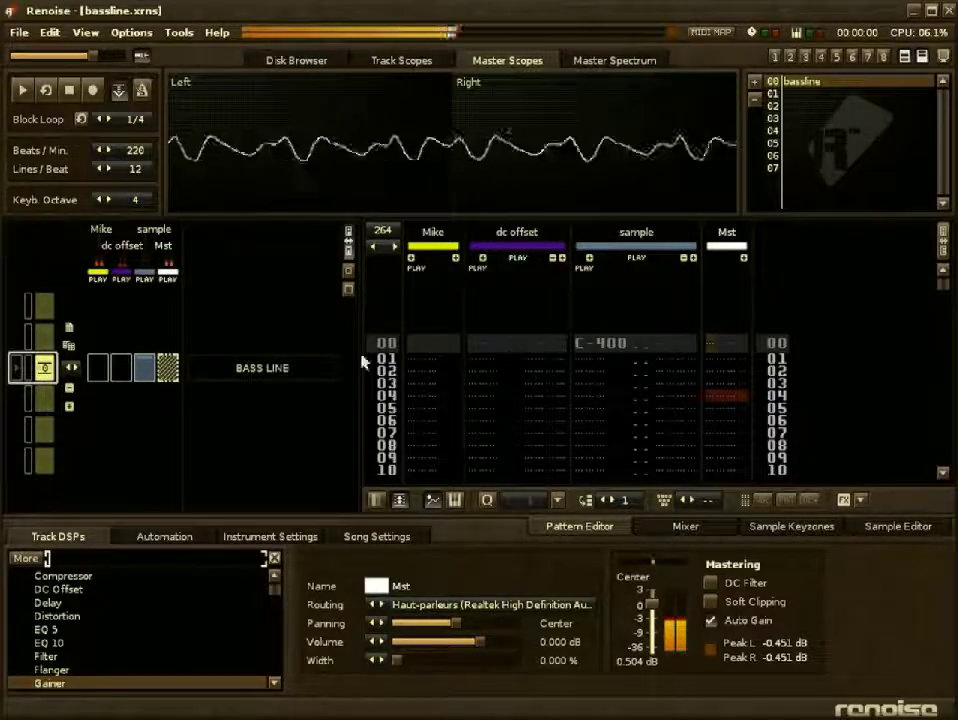
- Show the master track's automation, view the bassline sample's waveform, and audition the sample before stopping it
left_click(178, 540)
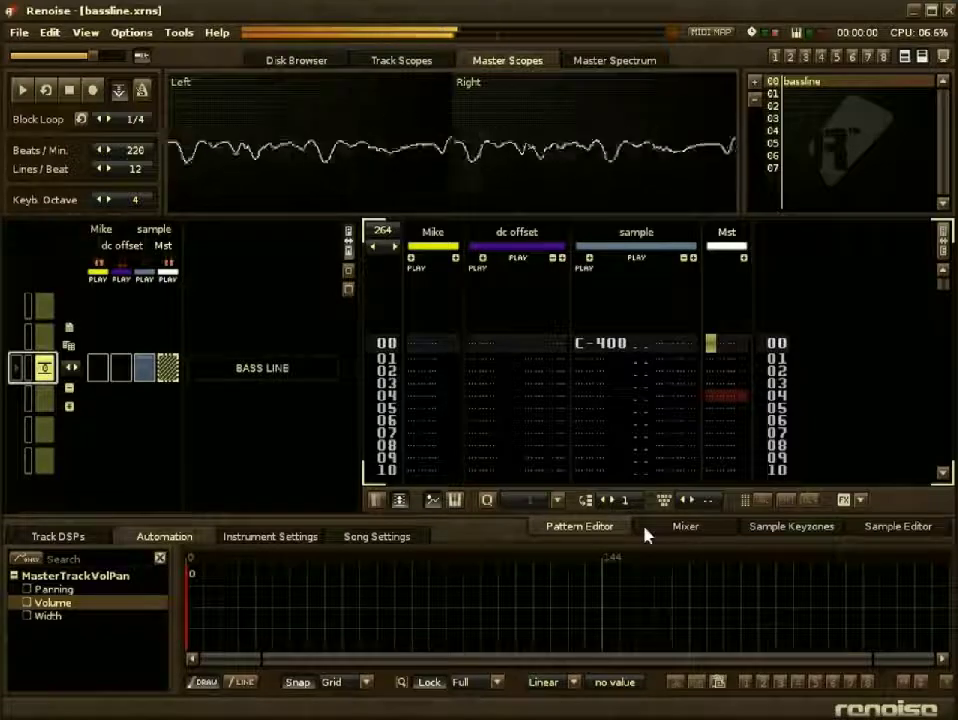
left_click(885, 530)
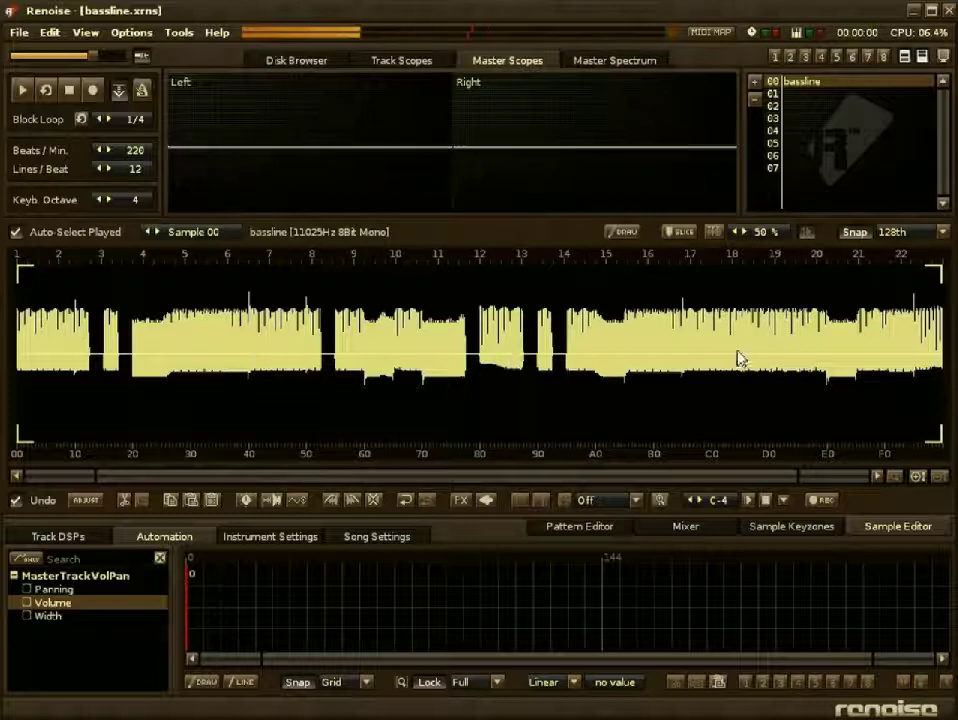
left_click(609, 61)
left_click(485, 62)
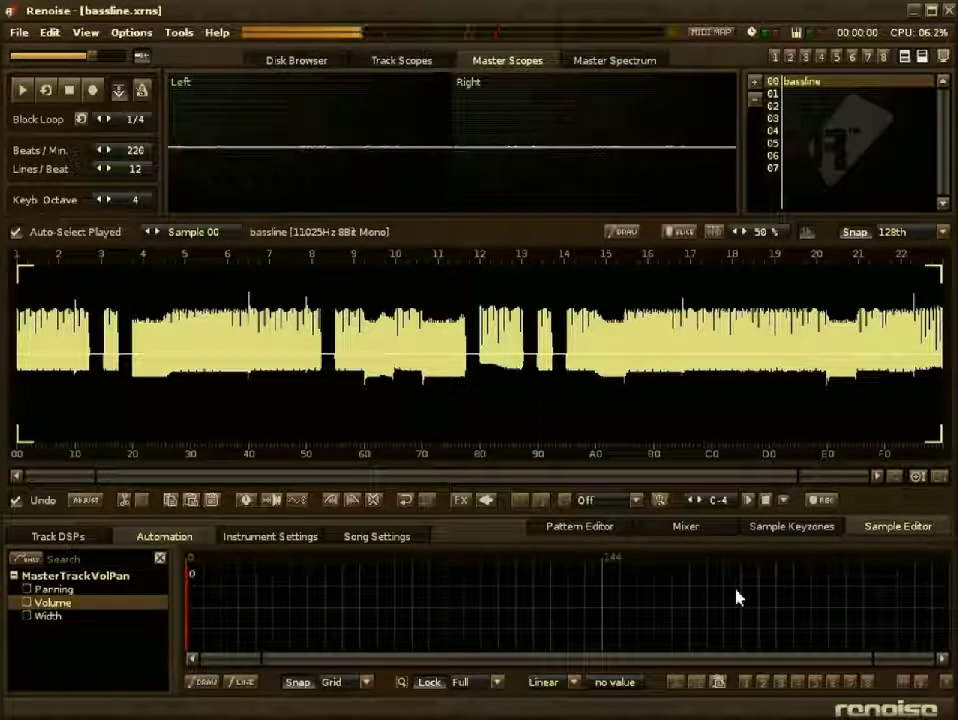
left_click(750, 500)
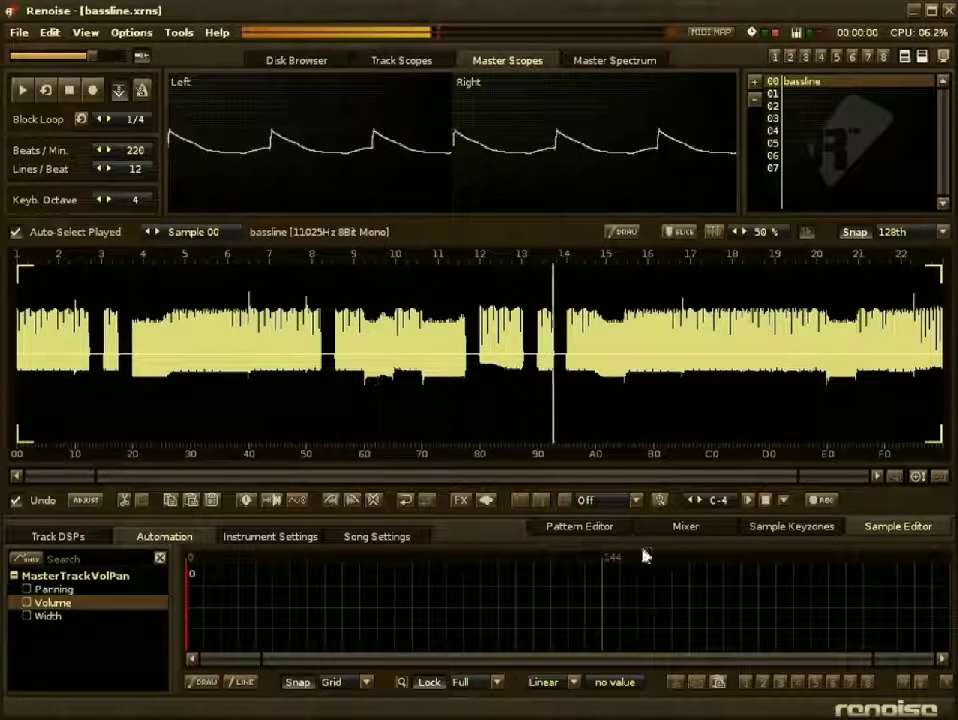
left_click(766, 500)
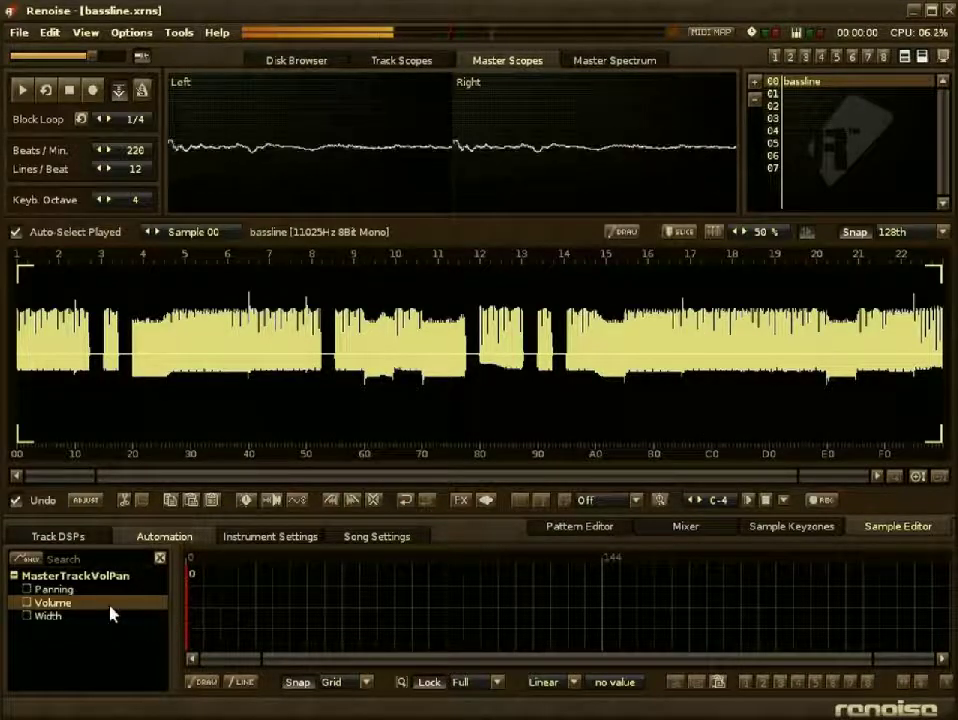
- Return to the pattern, place the cursor in the sample track, play the bass line and stop playback
left_click(584, 527)
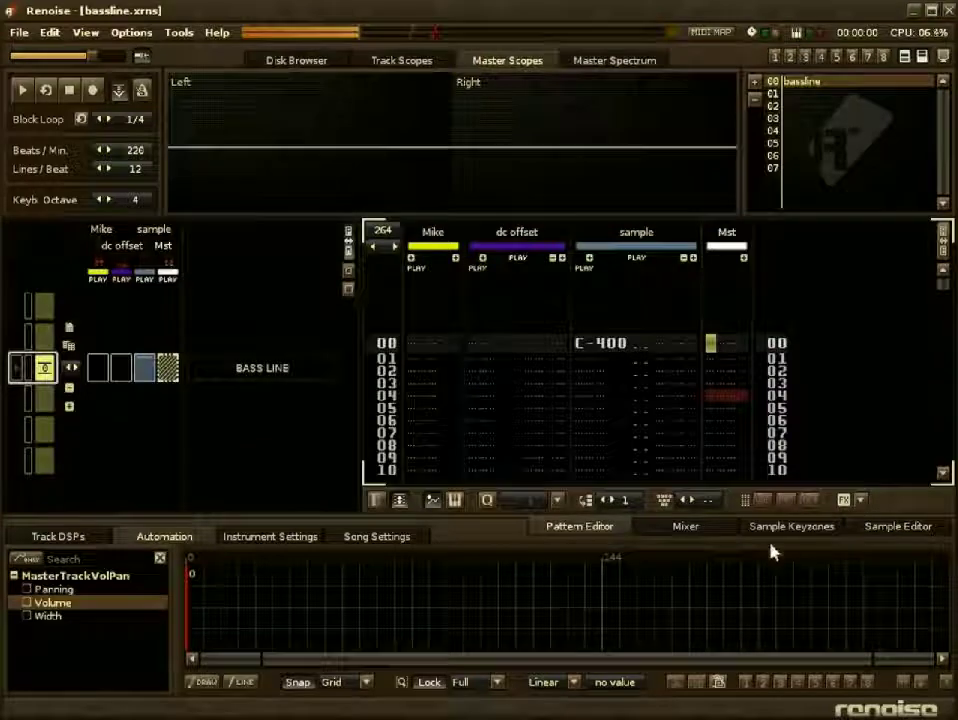
left_click(597, 391)
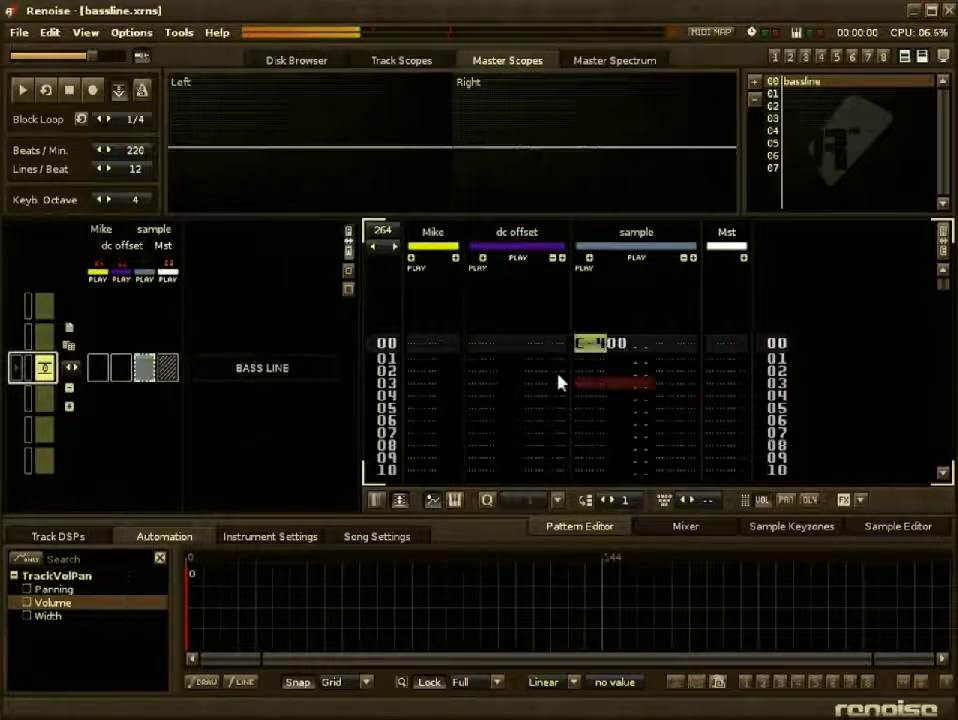
key("space")
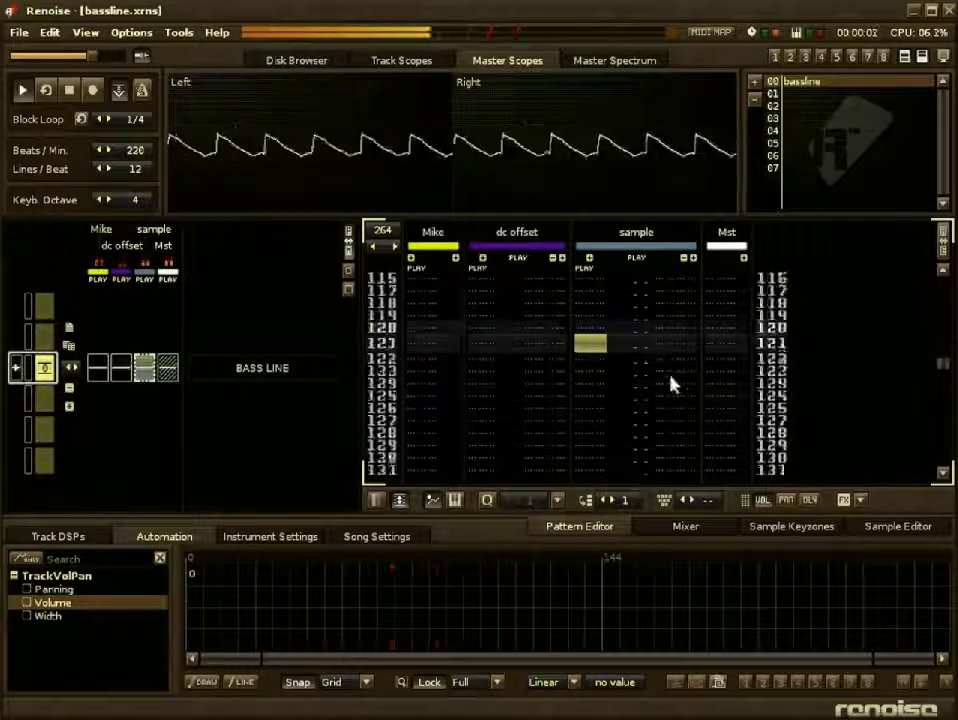
key("space")
- Create automation for the DC Offset device on the dc offset track, moving the offset through values such as 6.078 % and -60 %
left_click(490, 347)
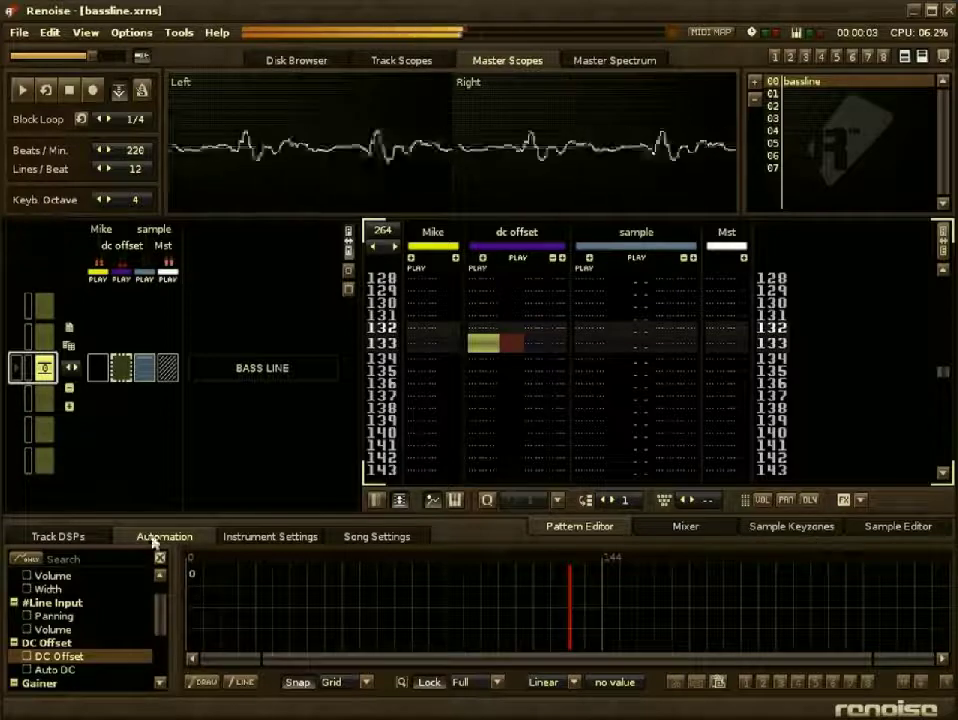
left_click(288, 537)
left_click(112, 537)
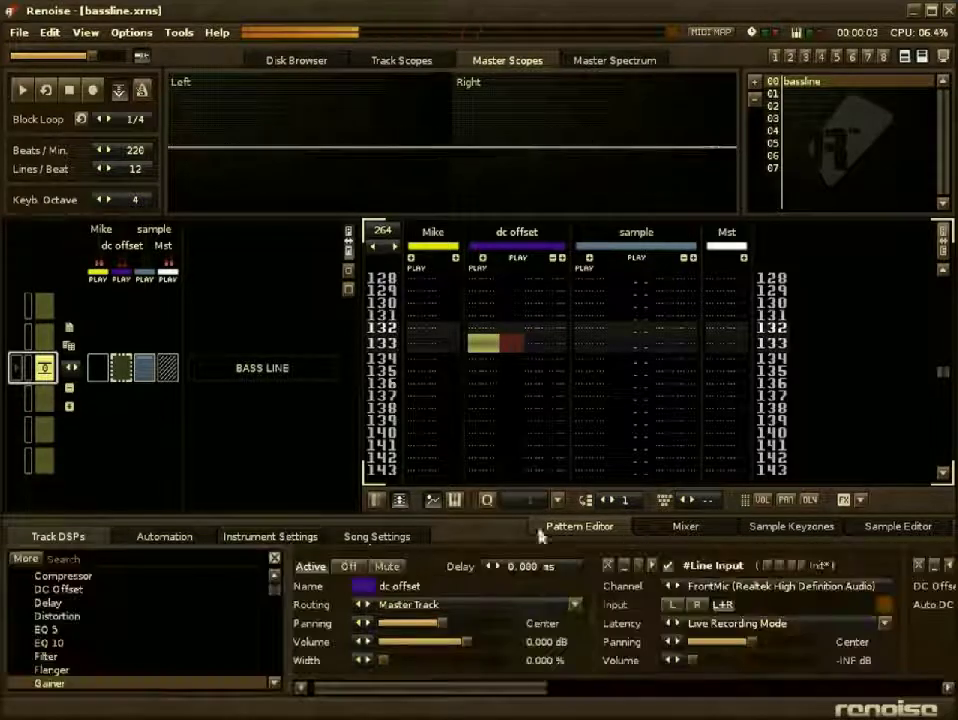
left_click_drag(519, 690, 656, 688)
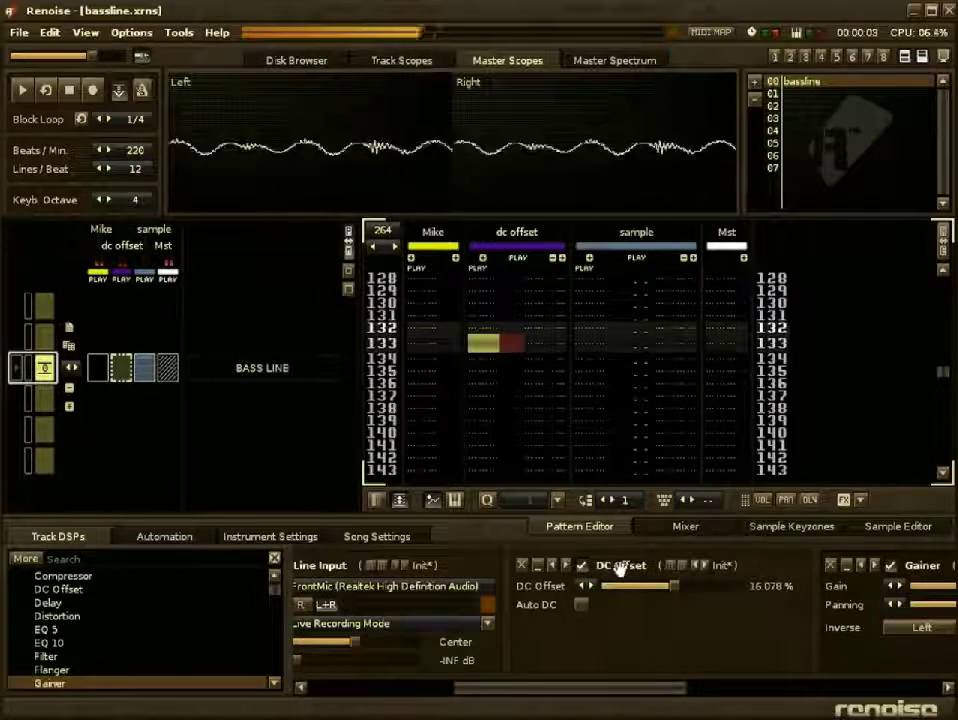
left_click(676, 594)
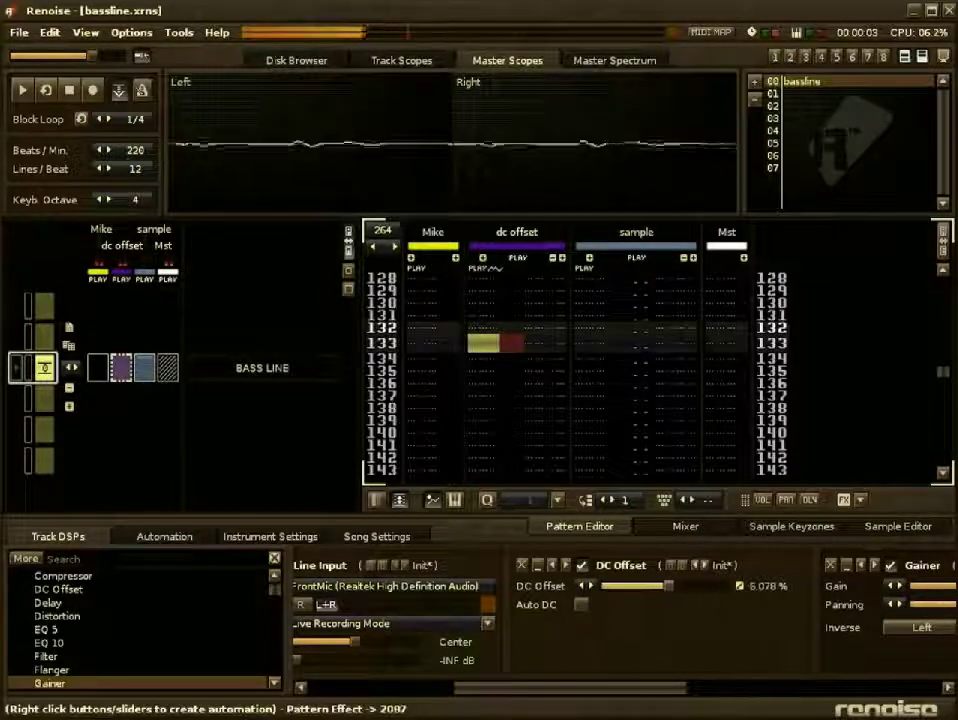
left_click_drag(615, 585, 703, 585)
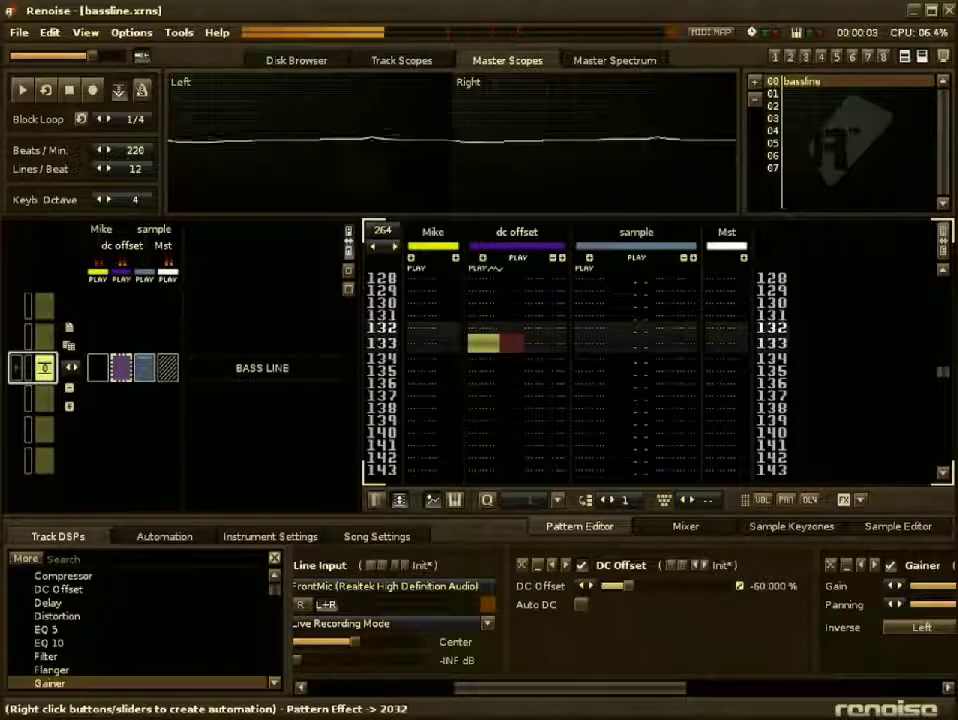
left_click_drag(626, 585, 657, 585)
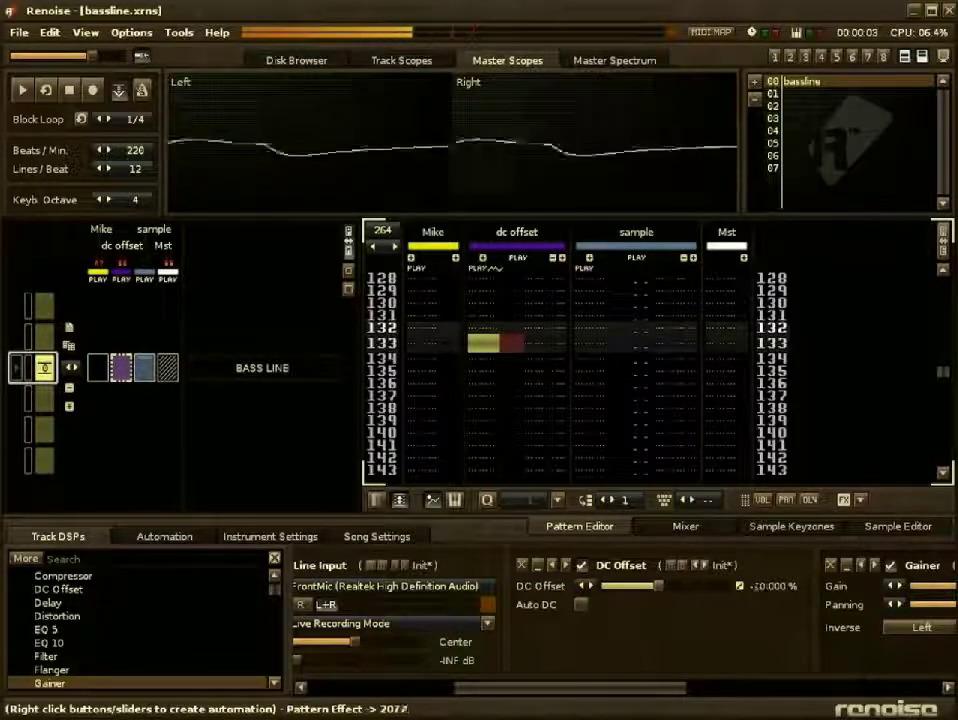
- Paste the copied envelope continuously into the DC Offset automation and set its interpolation to Curve
left_click(143, 537)
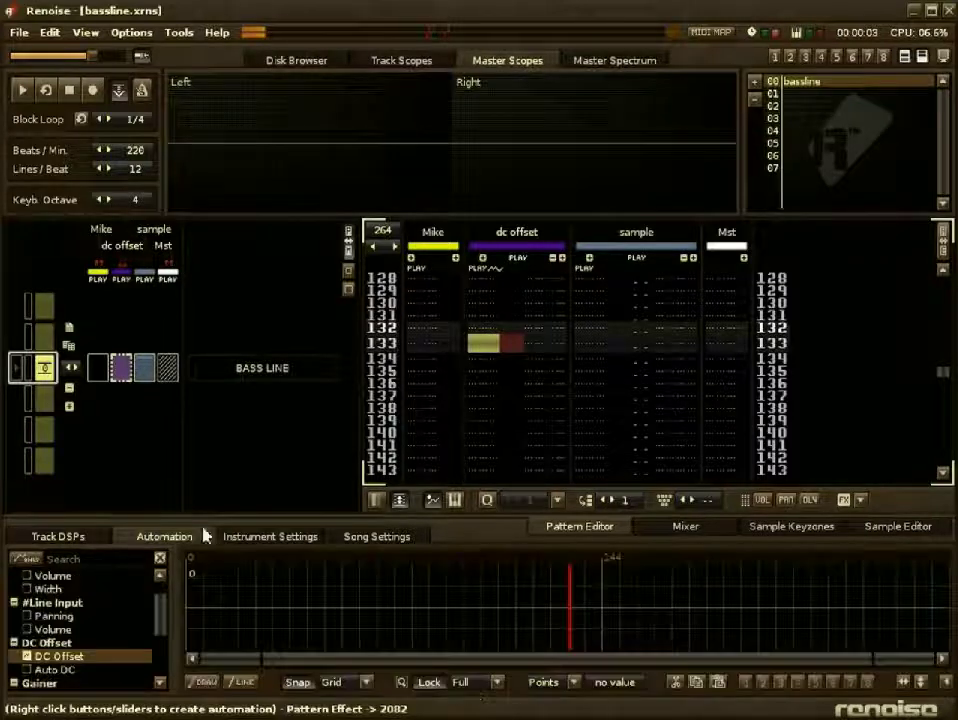
right_click(568, 613)
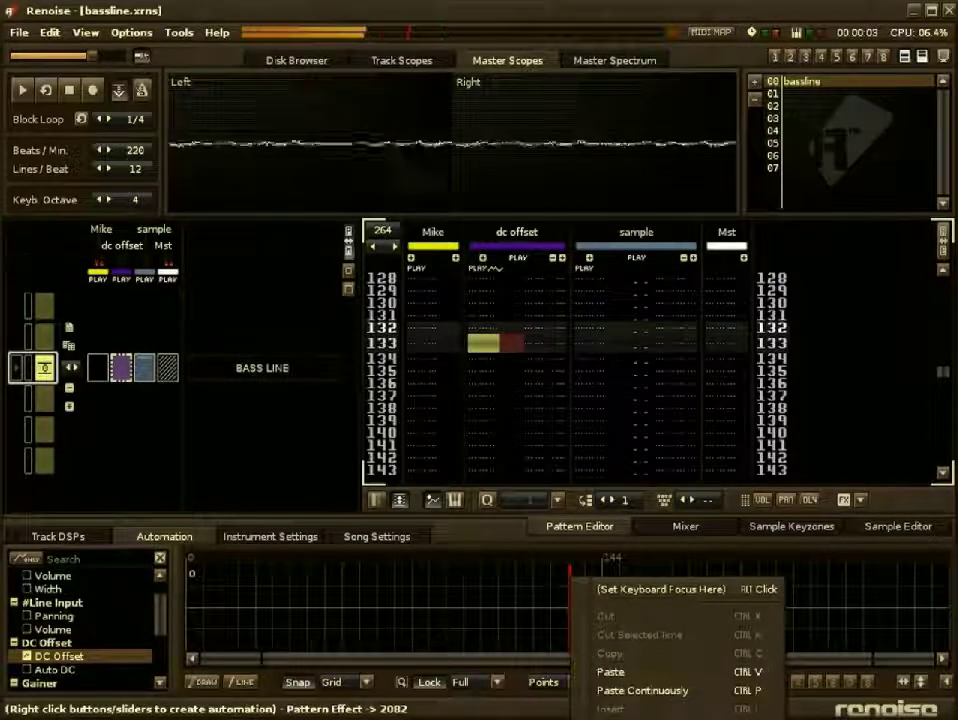
left_click(642, 690)
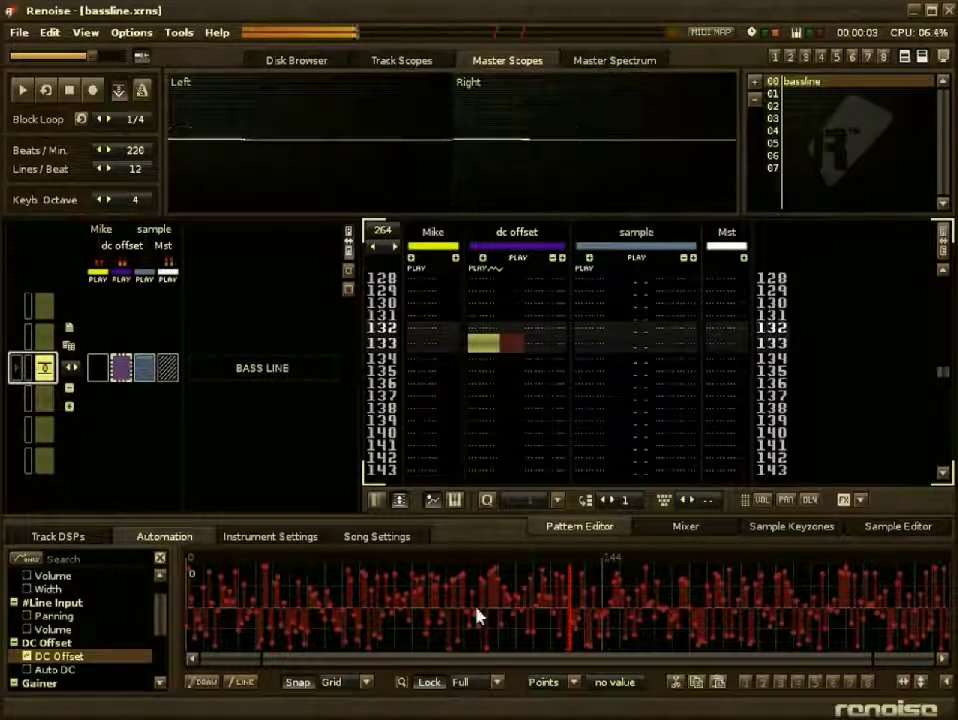
left_click(549, 690)
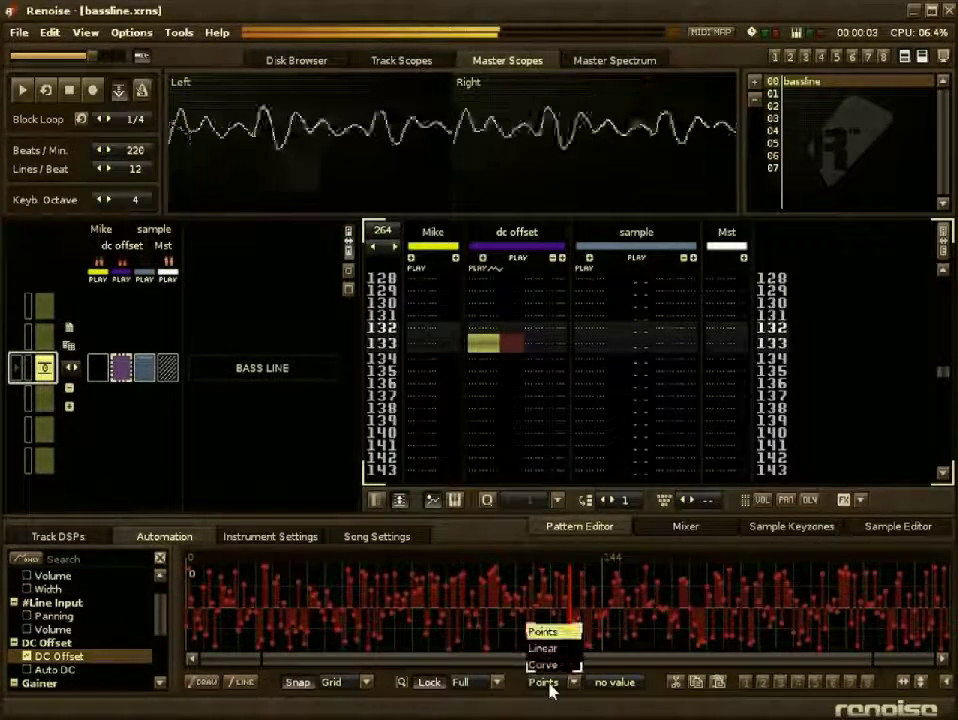
left_click(545, 665)
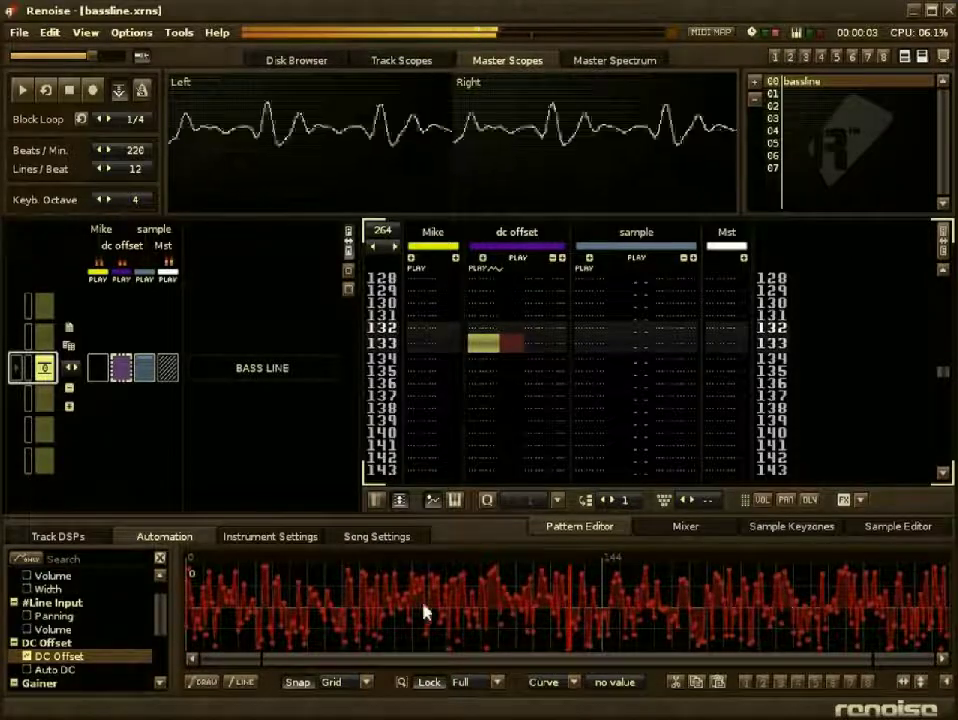
left_click(675, 684)
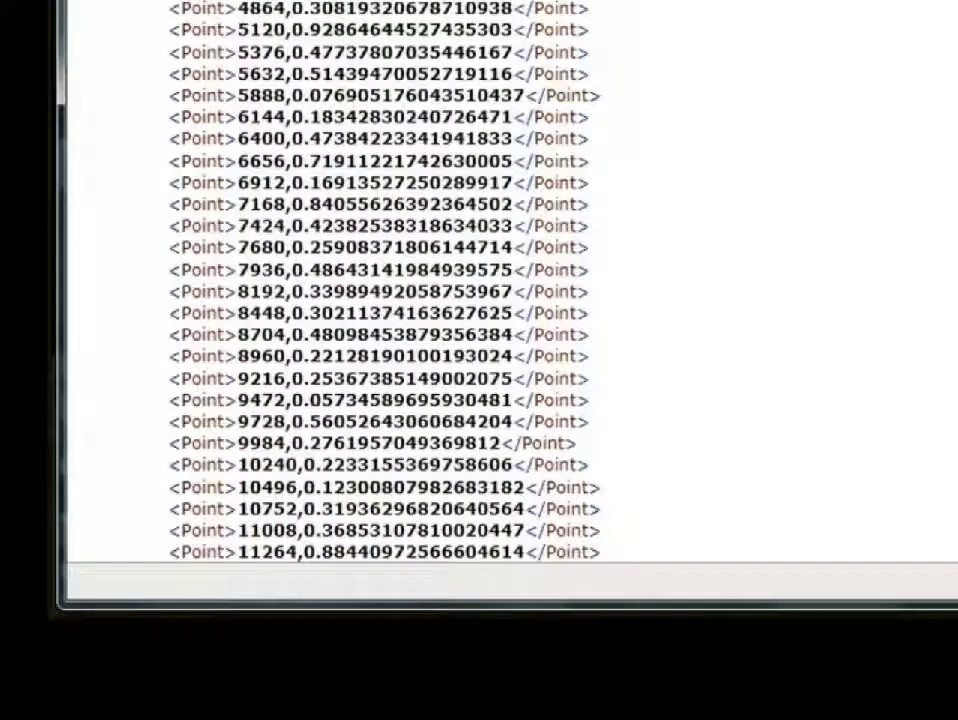
- Examine the envelope's XML point list, highlighting individual values such as those at positions 0, 1280, 1536 and 5120
scroll(565, 480, "up", 9)
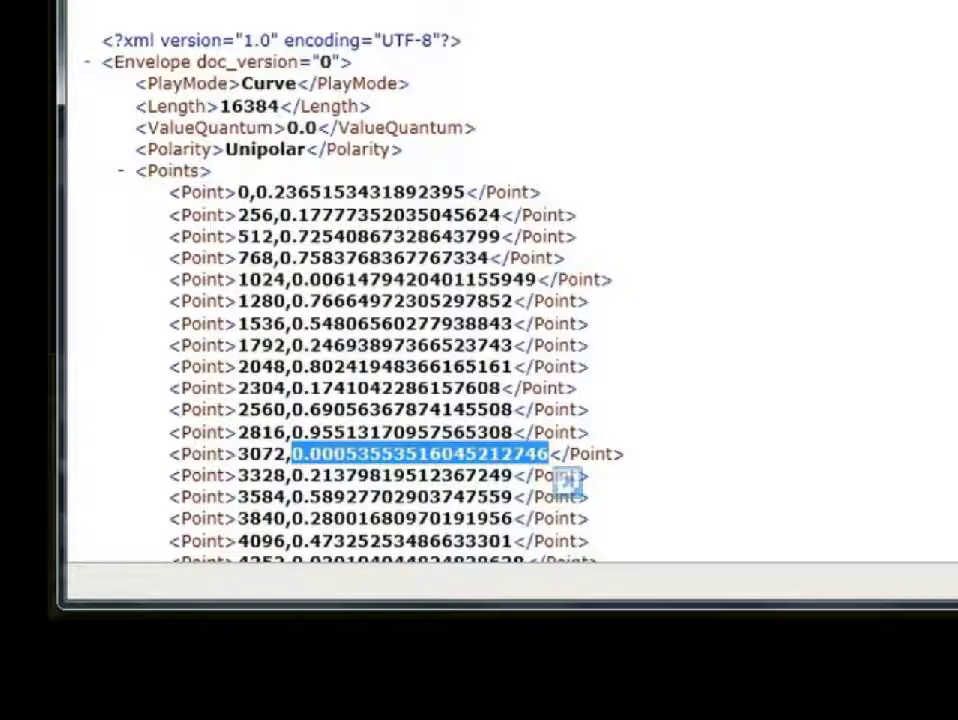
left_click(565, 480)
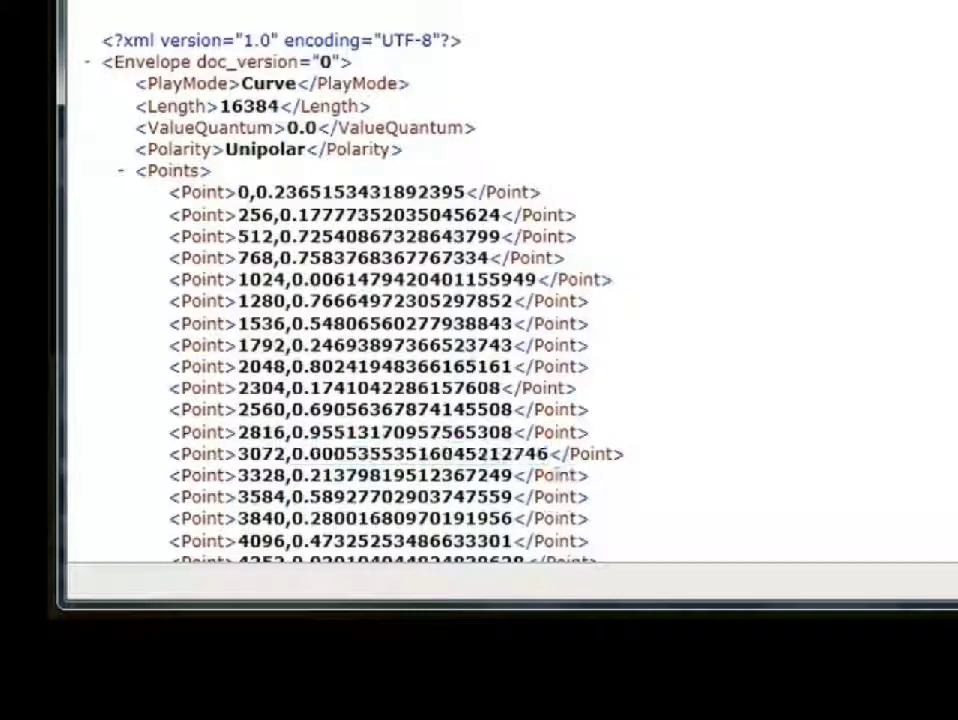
double_click(360, 192)
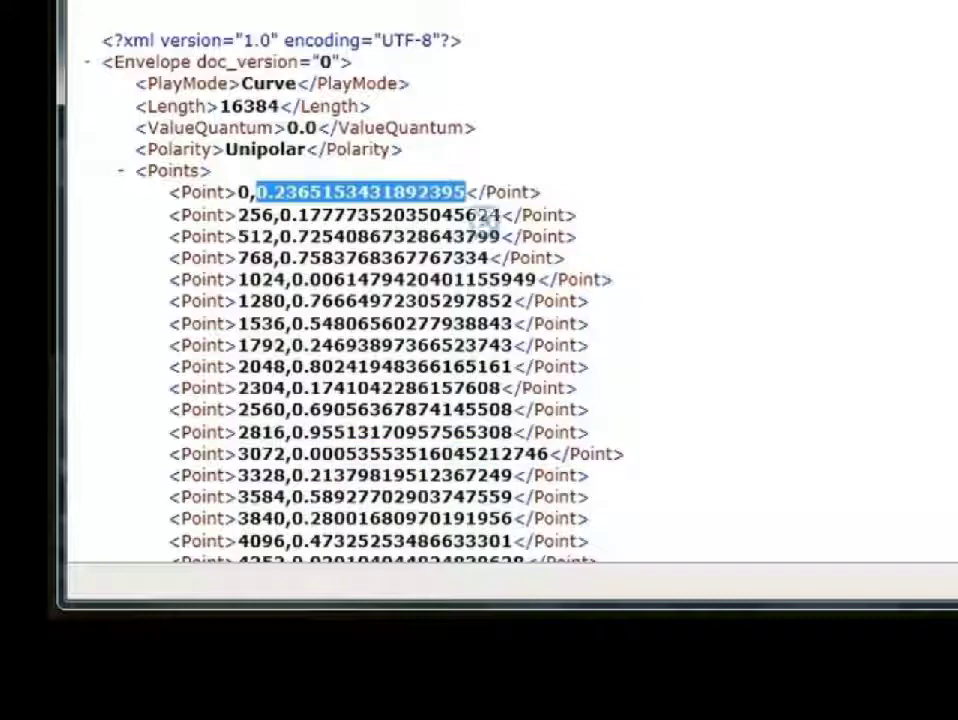
scroll(485, 225, "down", 3)
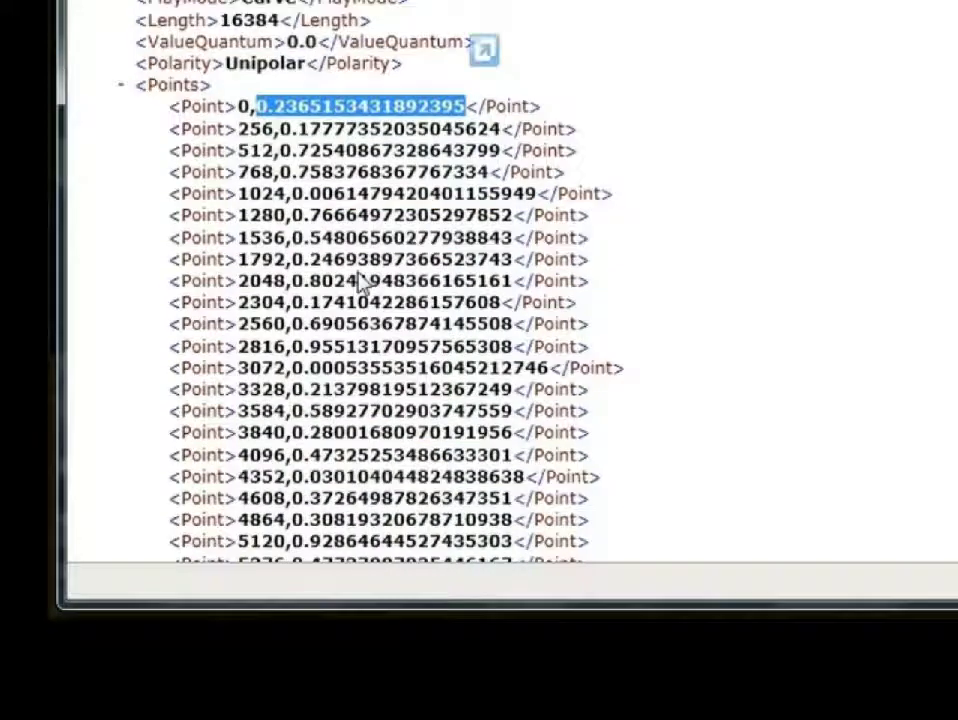
double_click(298, 216)
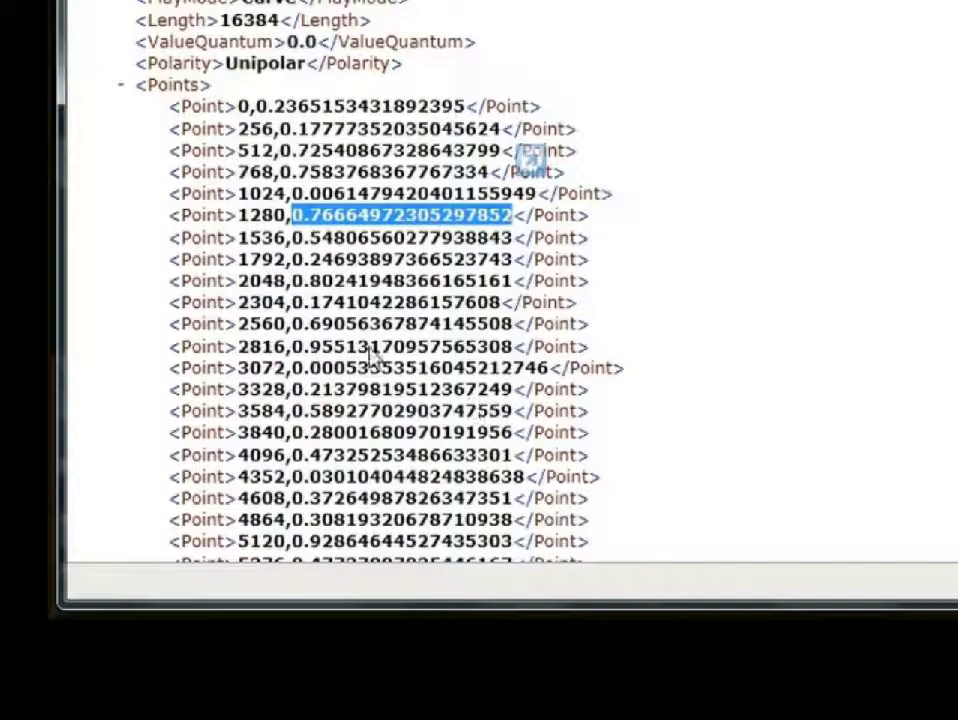
key("F3")
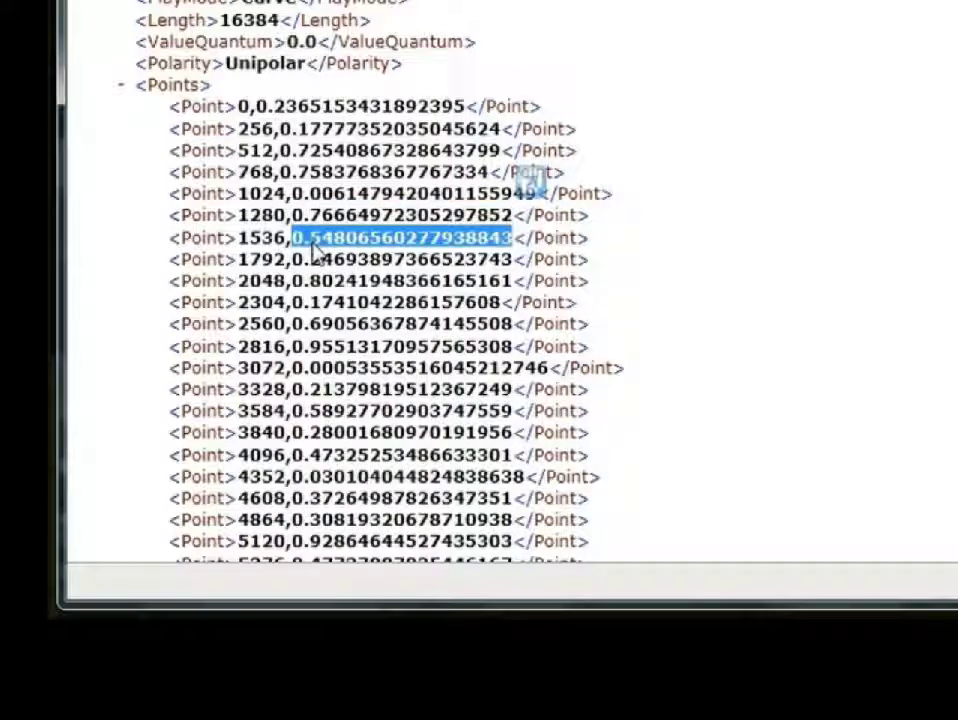
scroll(400, 328, "down", 4)
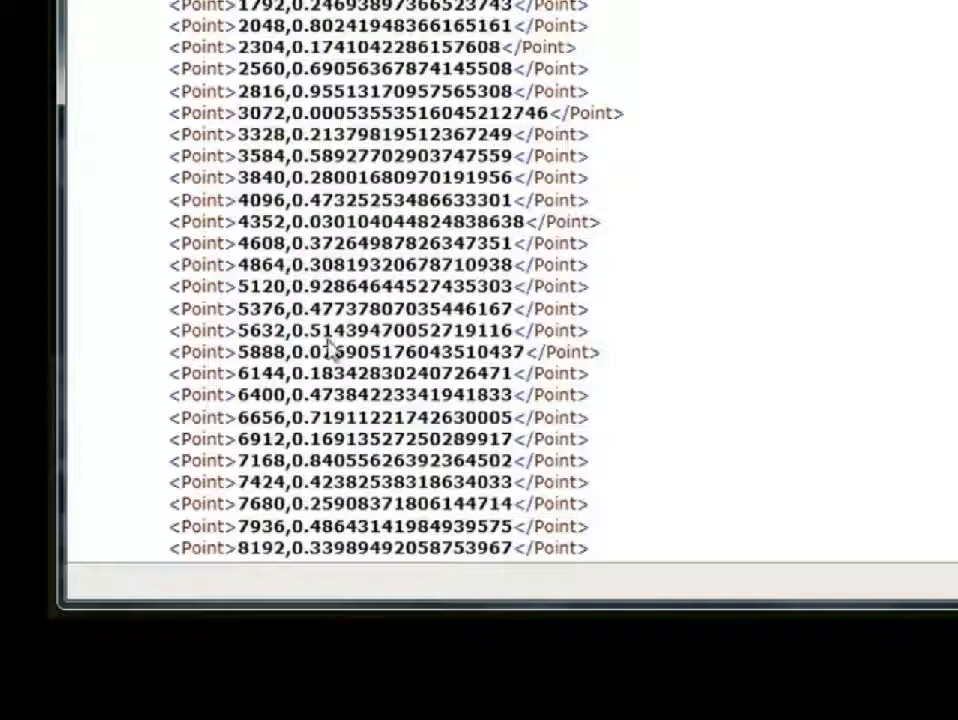
left_click_drag(294, 292, 453, 290)
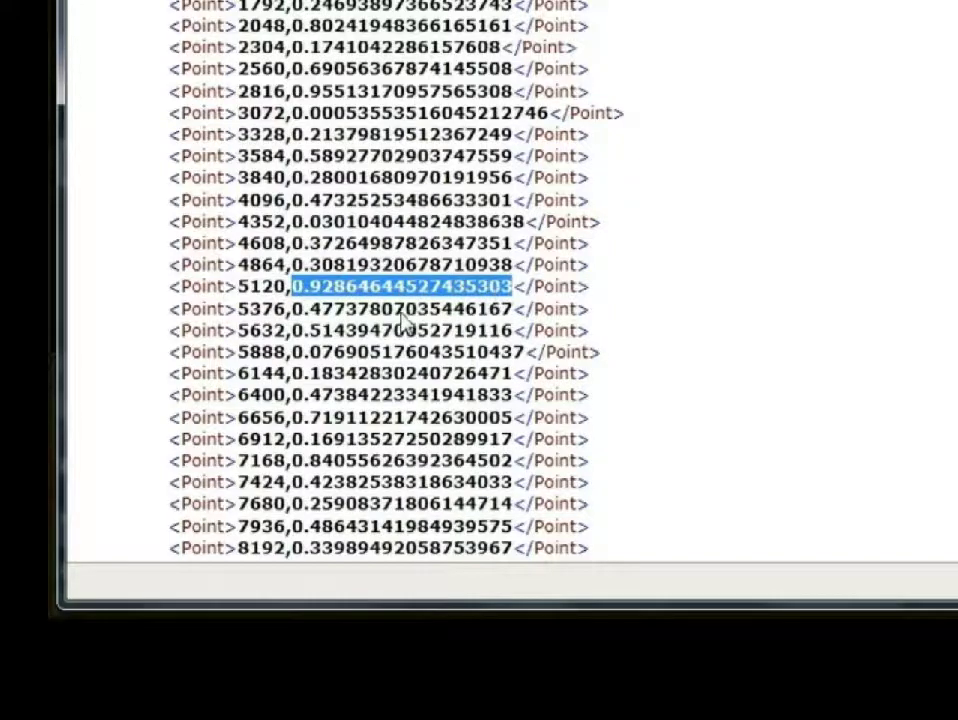
- Look through the whole envelope XML from its header to the last point to review how positions and values progress
scroll(406, 320, "down", 10)
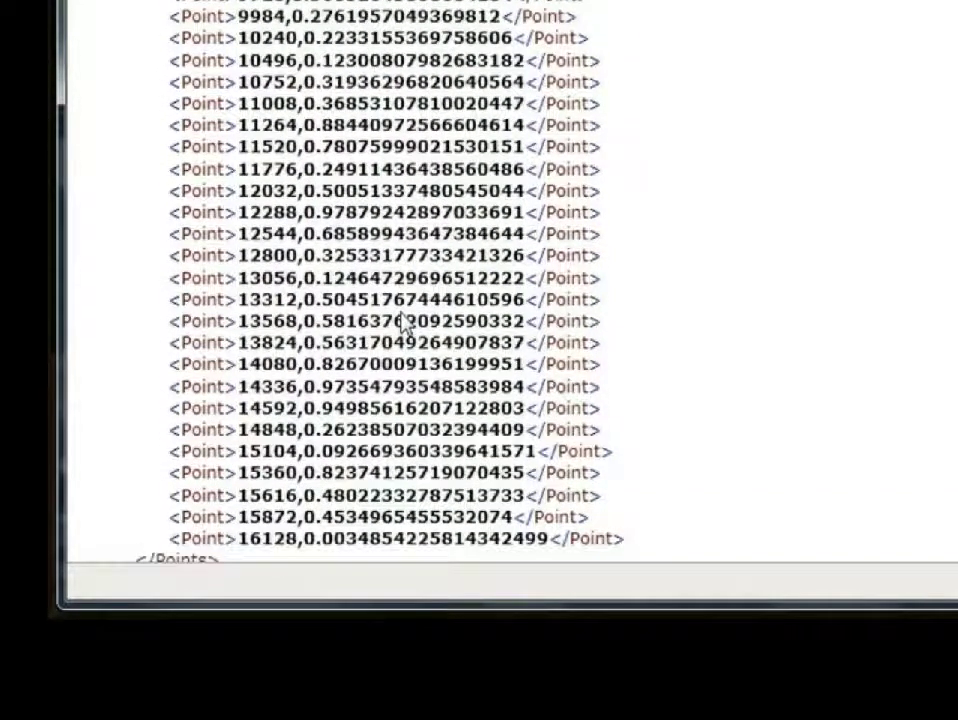
scroll(406, 320, "down", 1)
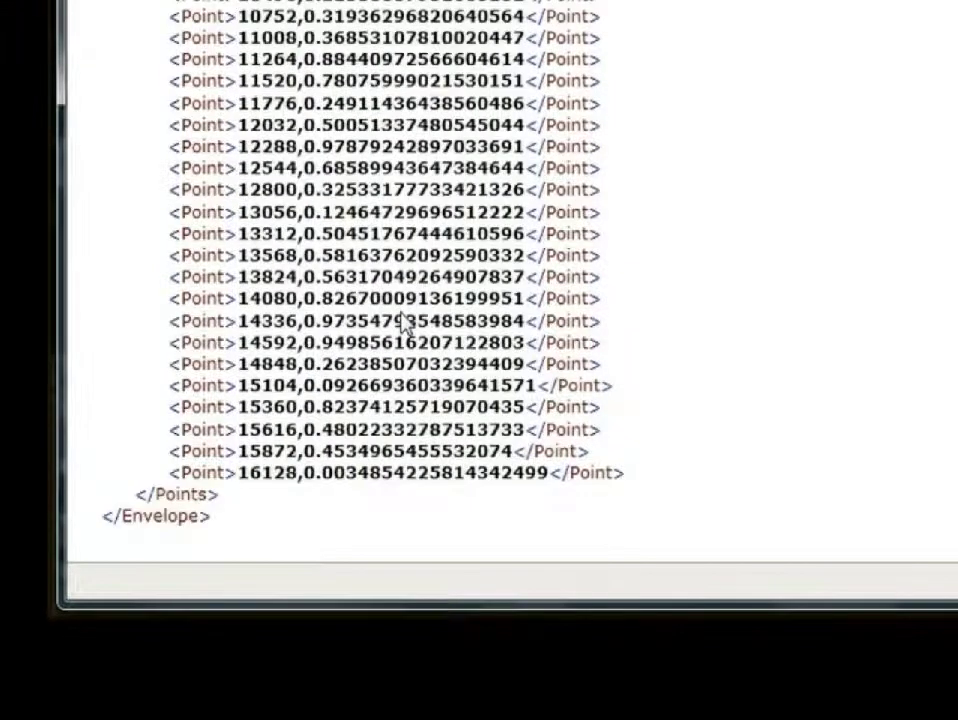
scroll(402, 320, "up", 15)
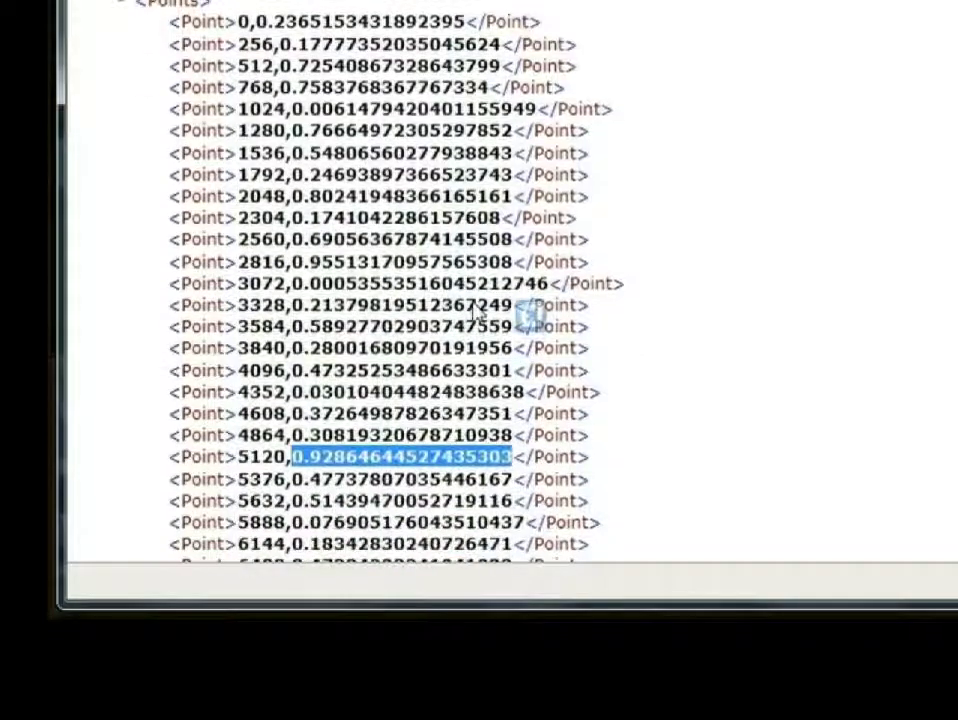
scroll(478, 313, "down", 5)
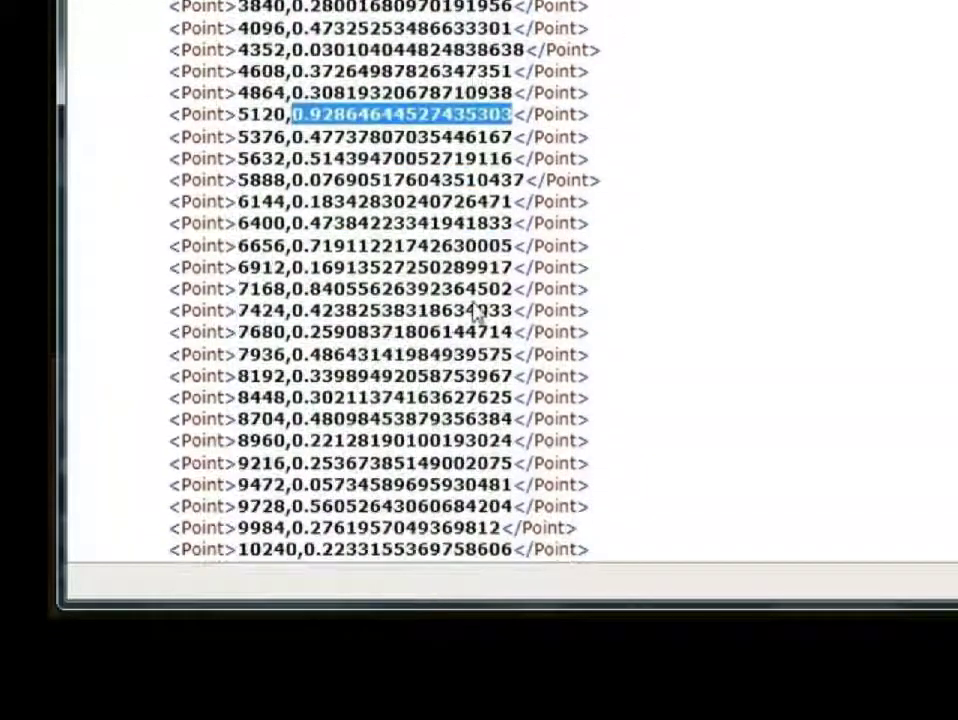
scroll(478, 313, "down", 4)
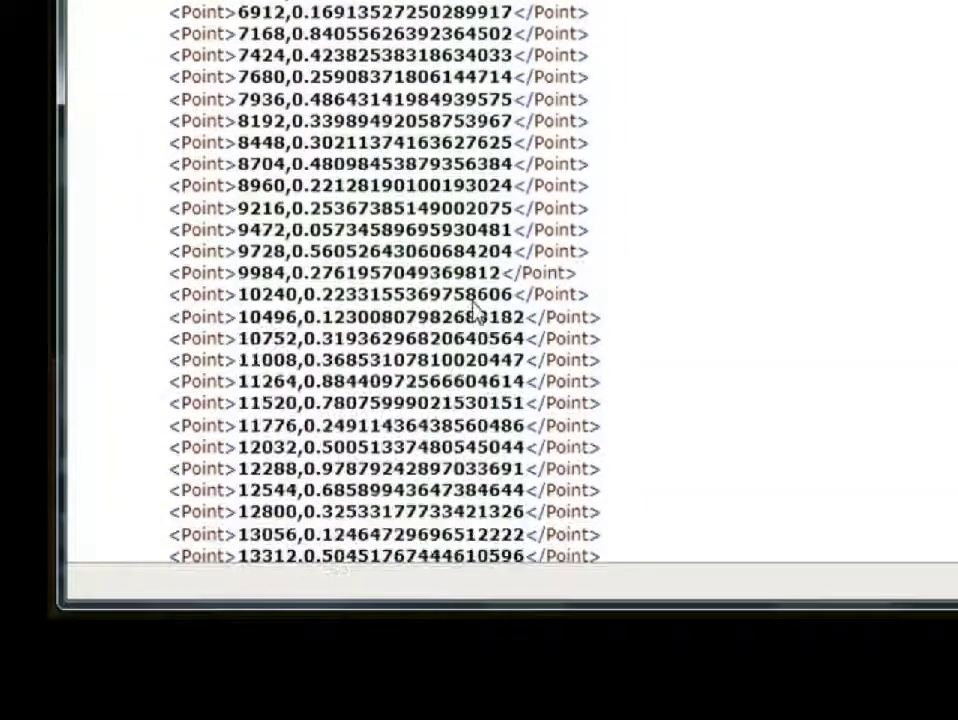
scroll(478, 313, "down", 5)
scroll(478, 313, "up", 16)
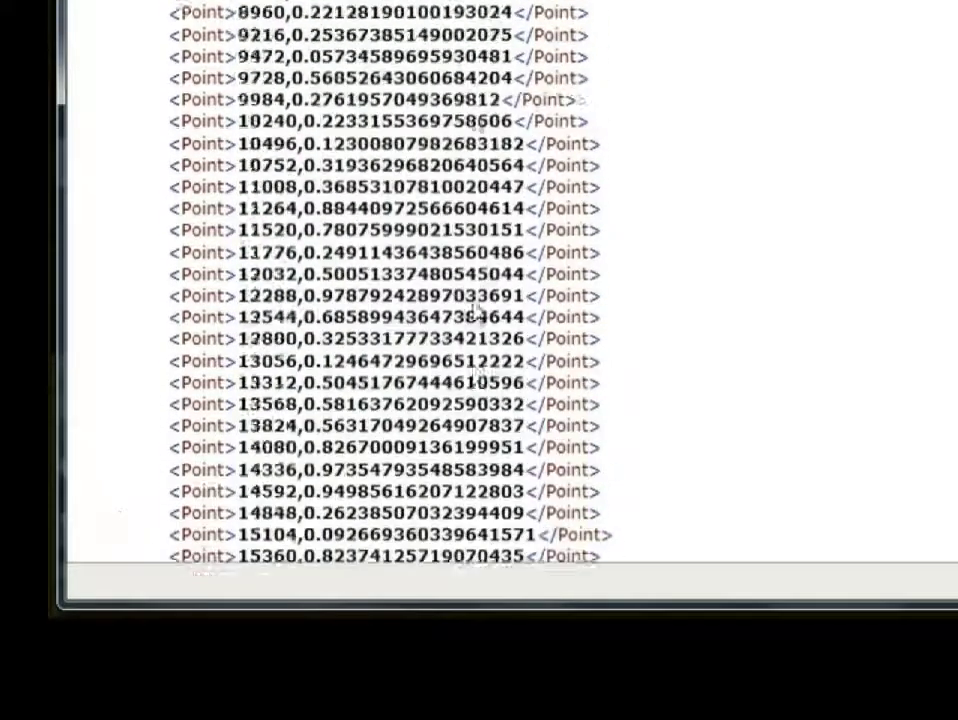
scroll(338, 293, "down", 16)
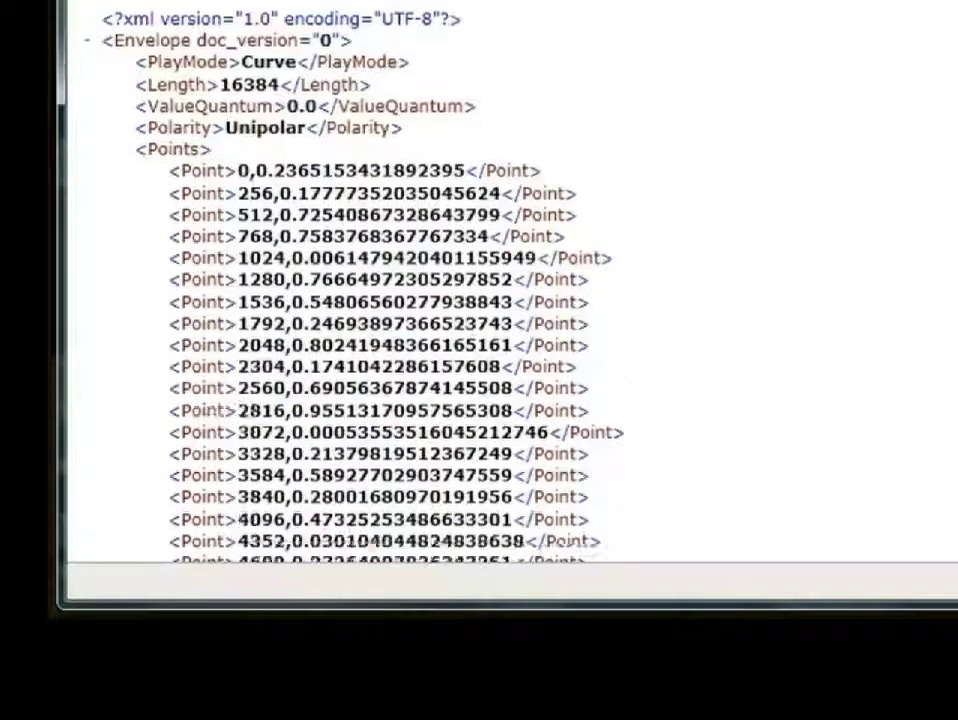
- Review the envelope XML's header settings and point list again, from the first point downwards
scroll(338, 293, "up", 8)
scroll(338, 293, "up", 8)
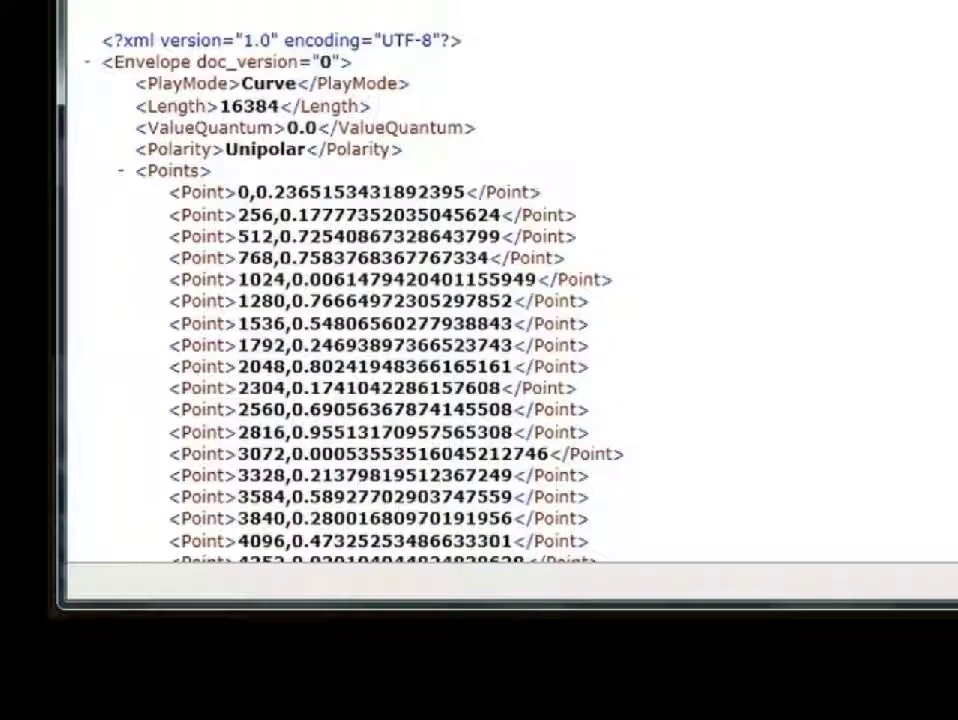
scroll(396, 331, "down", 5)
double_click(396, 331)
scroll(396, 331, "down", 9)
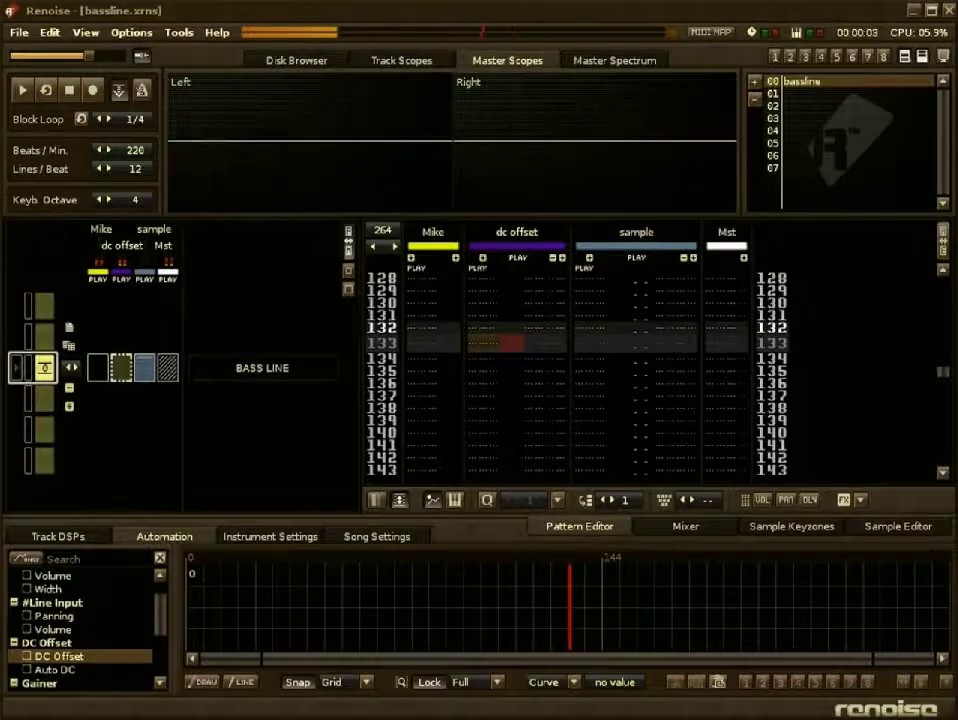
- Switch to the Raw2Auto tool and convert the 8-bit mono sample bassline.wav into an XML envelope
key("alt+Tab")
left_click_drag(419, 57, 541, 27)
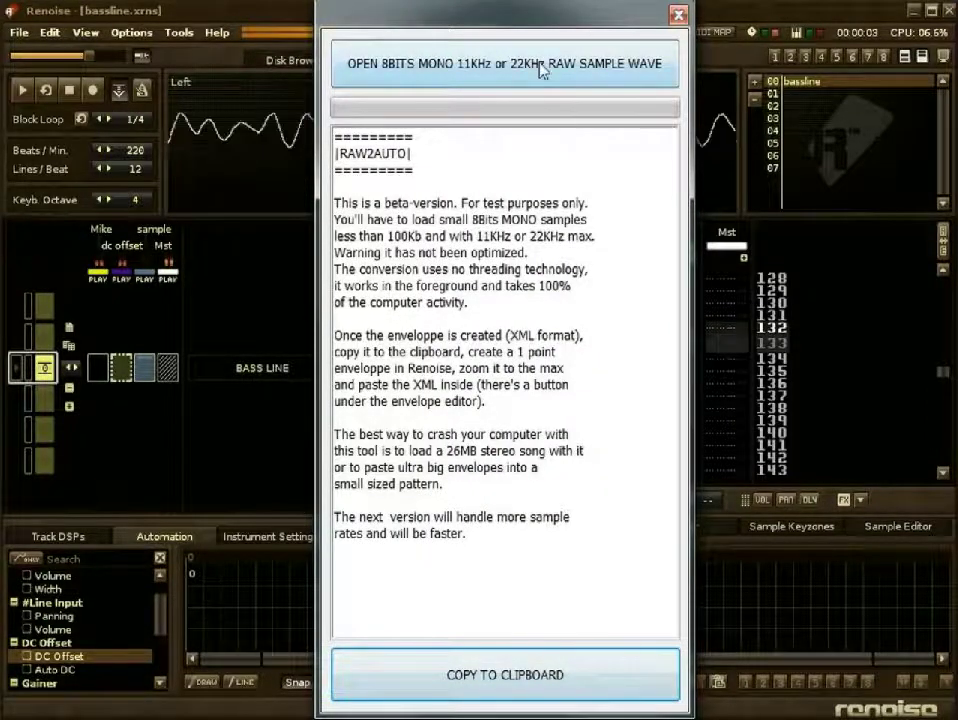
left_click(540, 68)
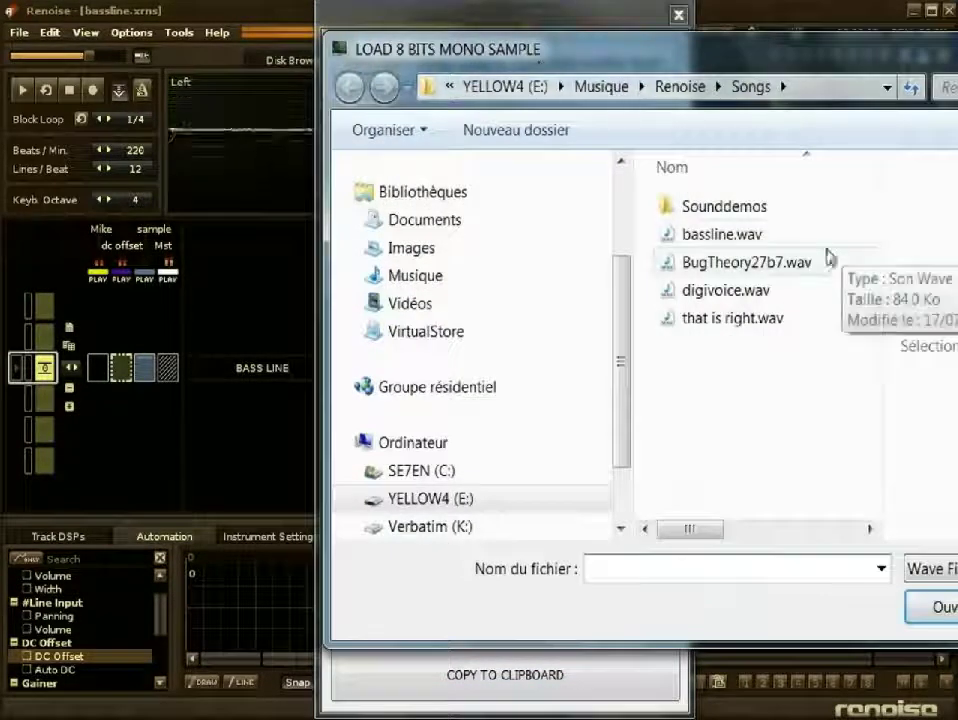
left_click(712, 243)
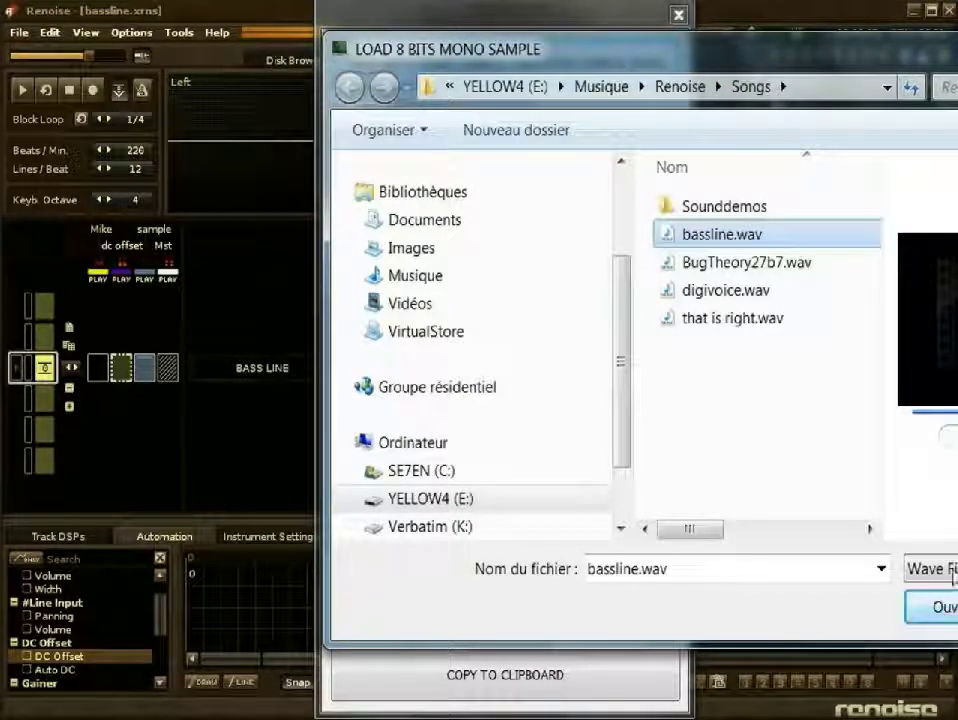
key("Return")
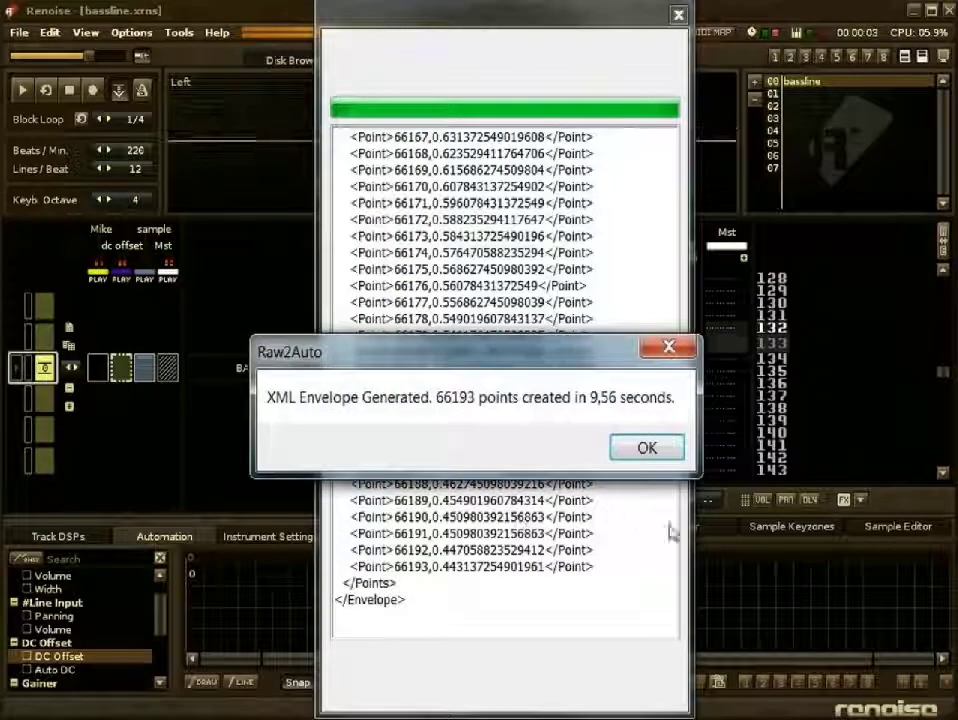
left_click(645, 448)
- Copy the generated XML envelope to the clipboard
left_click_drag(585, 22, 403, 22)
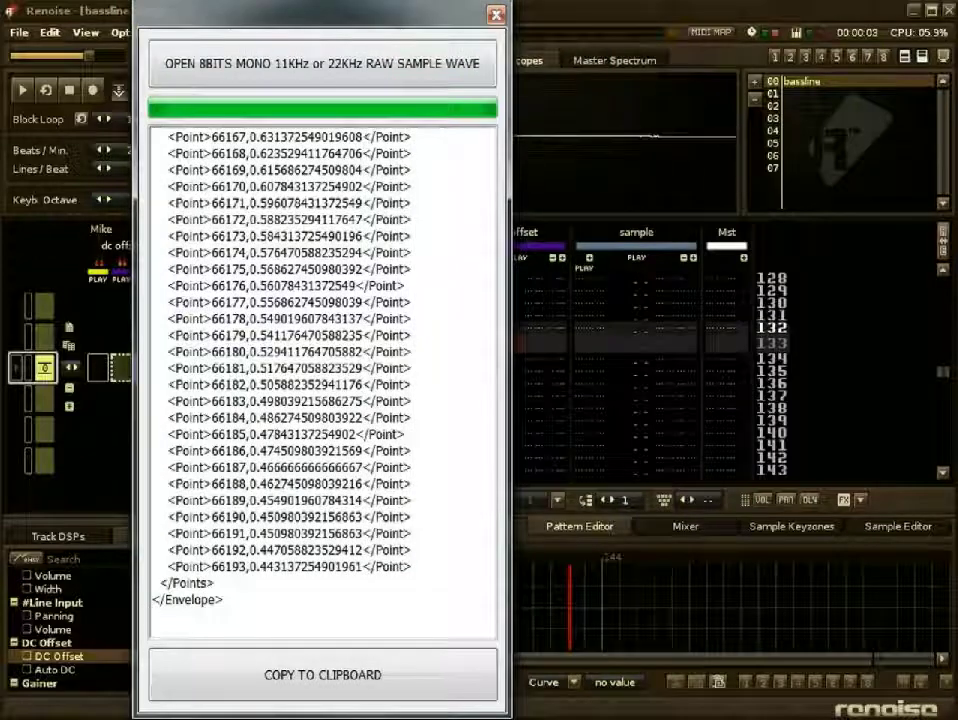
left_click(328, 678)
left_click(647, 448)
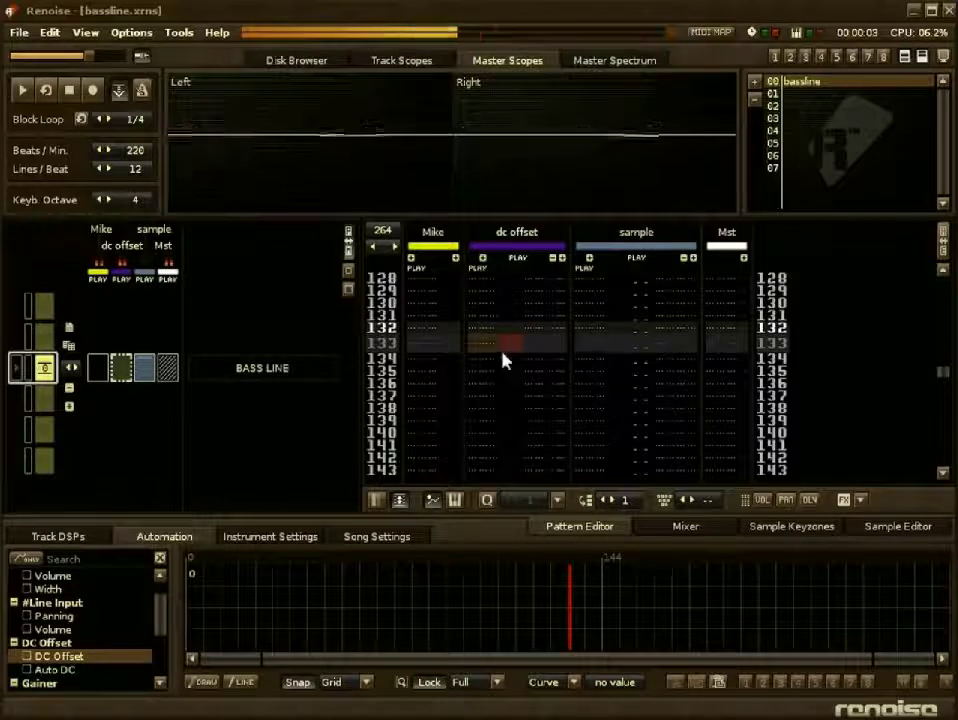
- In Renoise, return to pattern line 00 and create a DC Offset automation with a single point at 0.000 % at its start
left_click_drag(505, 357, 503, 346)
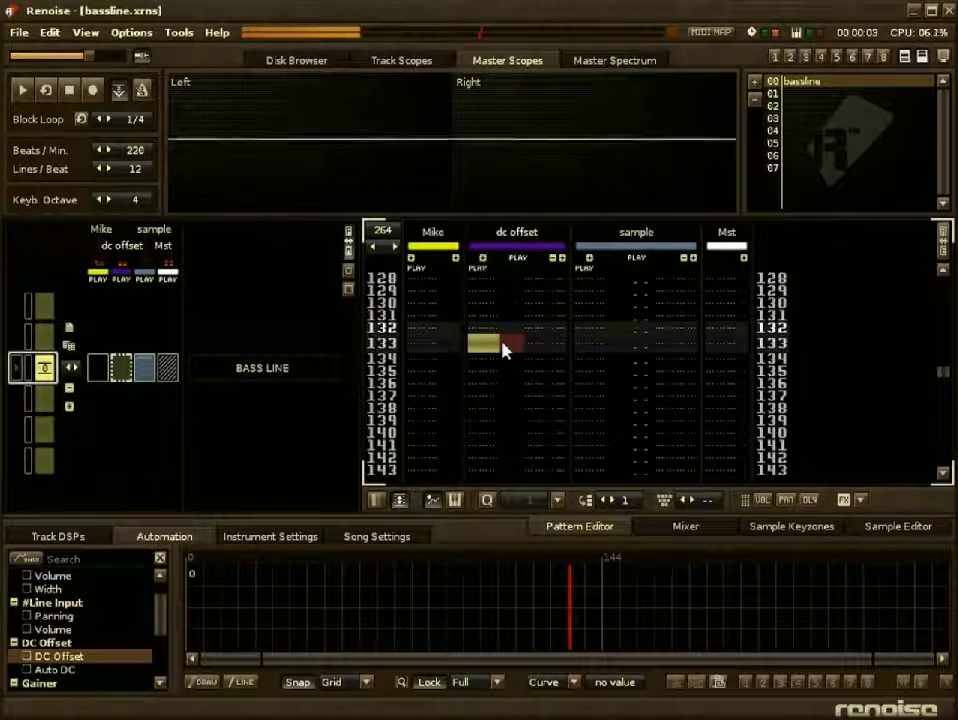
key("space")
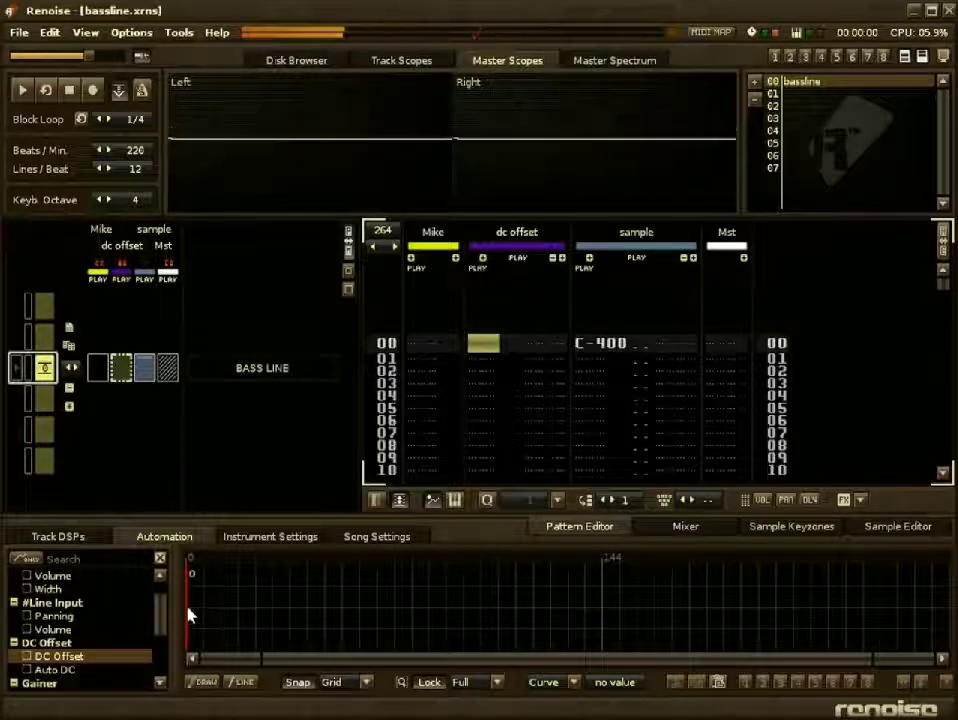
scroll(224, 614, "up", 5)
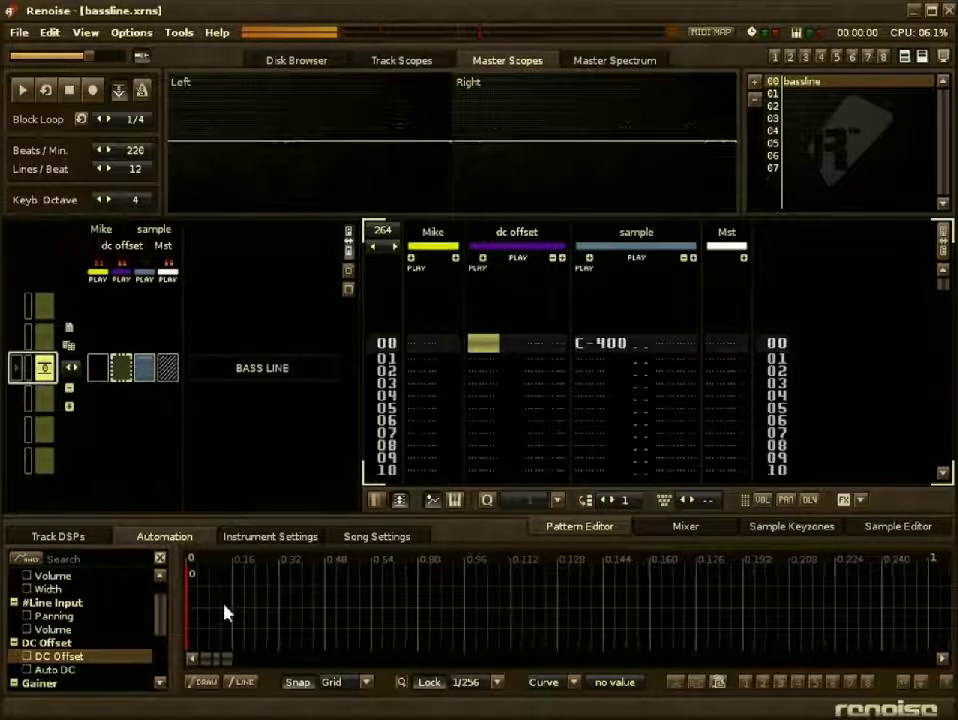
left_click(27, 657)
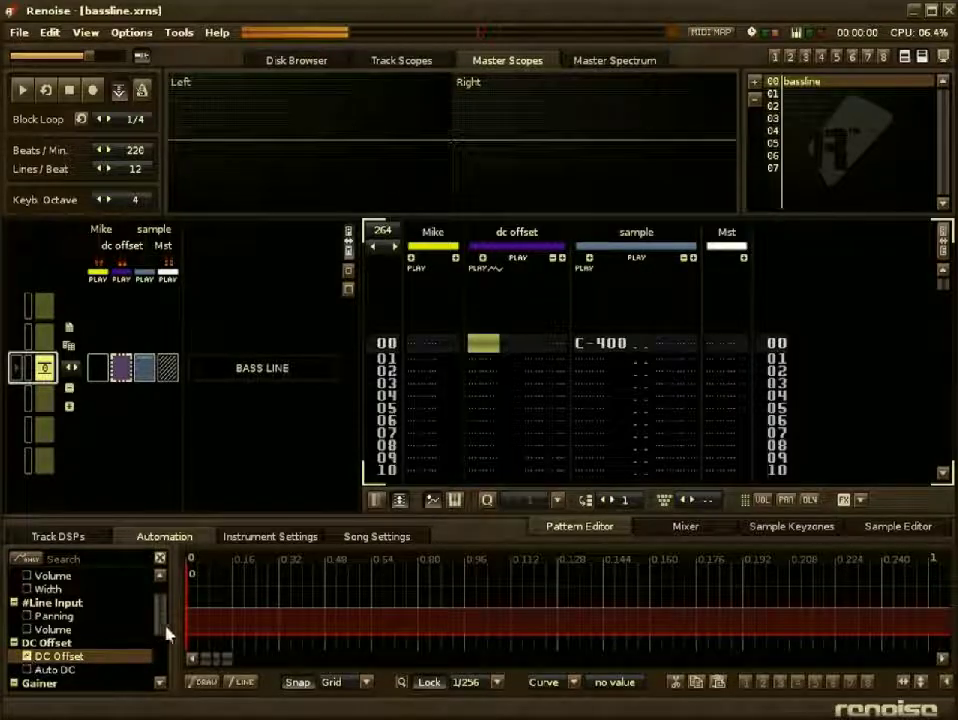
left_click_drag(190, 643, 190, 607)
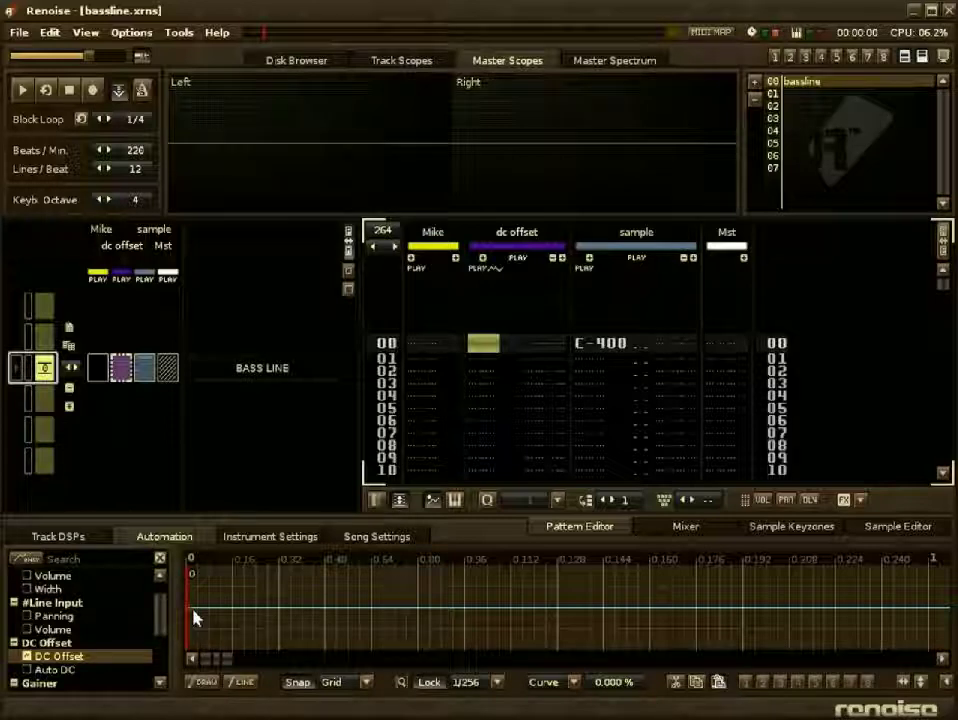
- Paste the copied XML envelope into the DC Offset automation
left_click(719, 683)
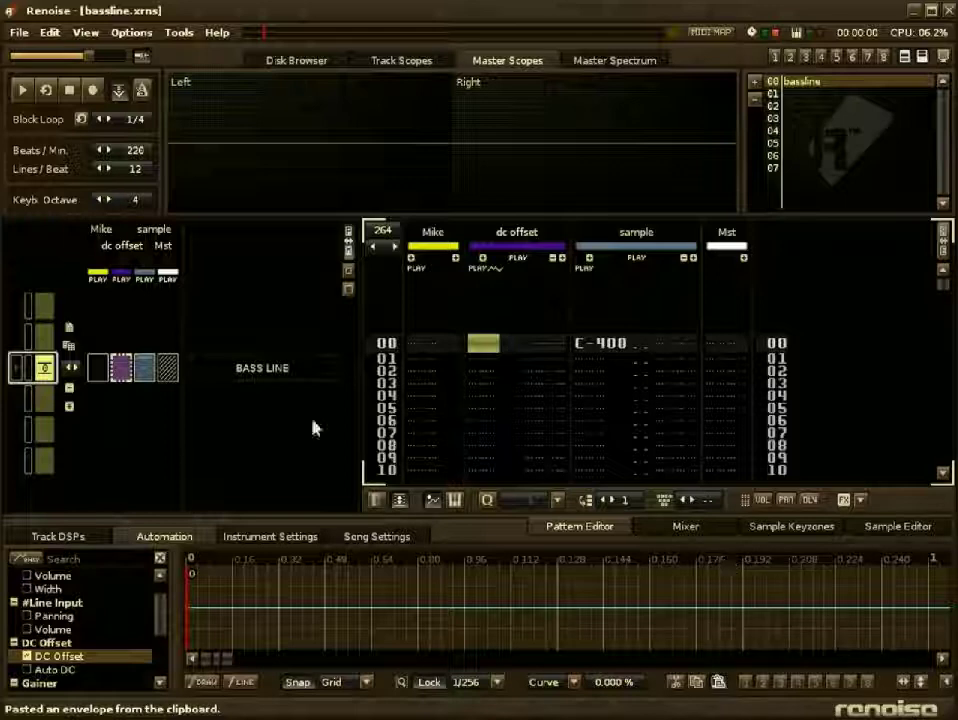
key("ctrl+v")
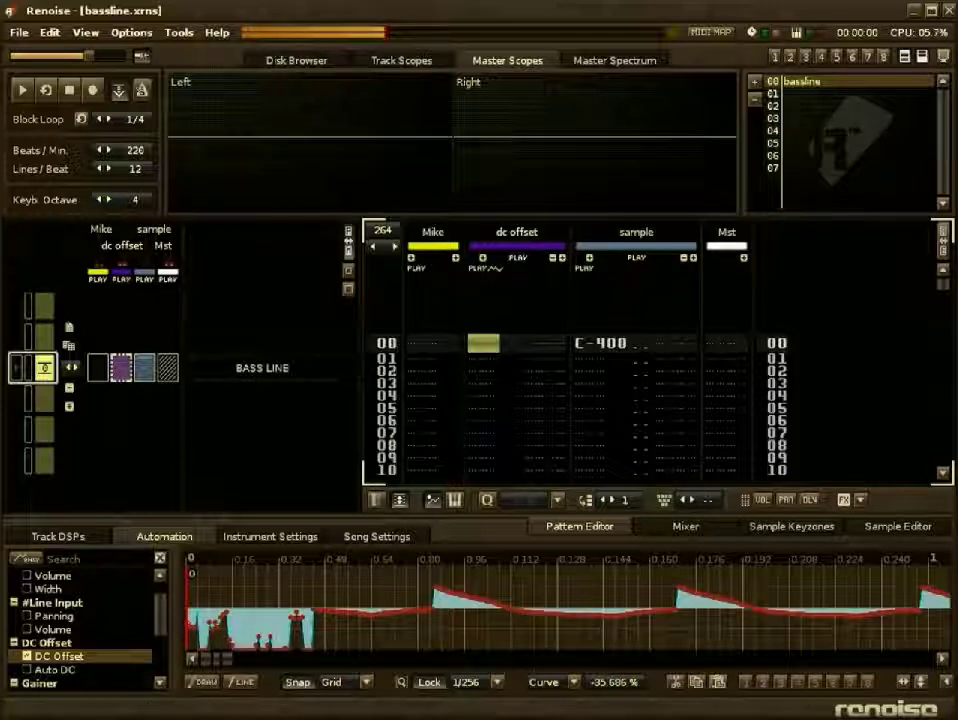
key("space")
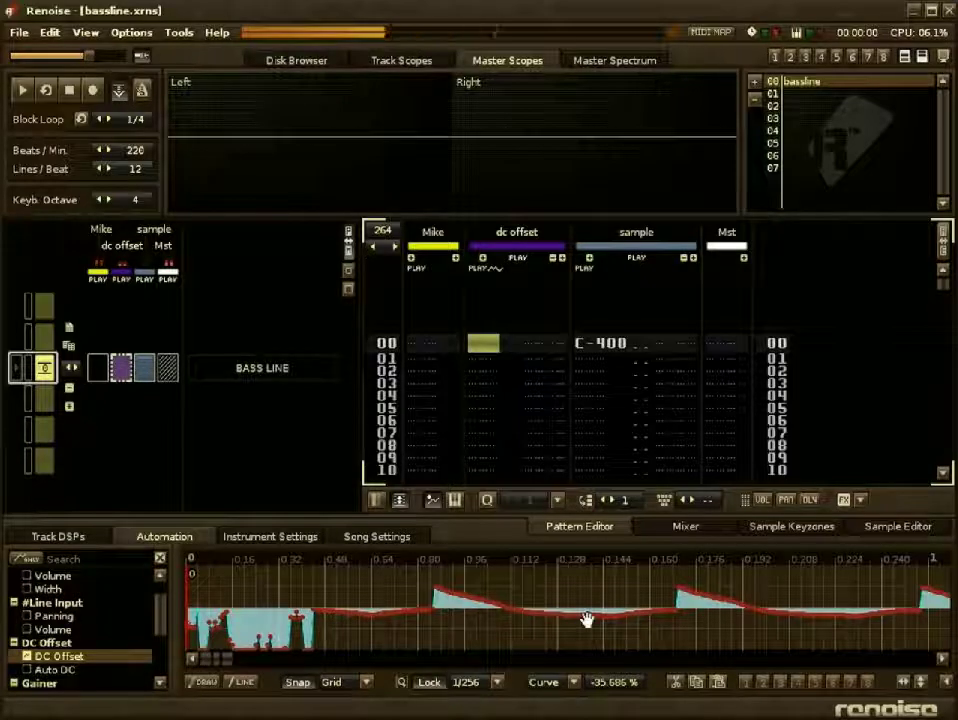
- Examine the pasted DC Offset envelope across the whole pattern and close up at its start
scroll(587, 619, "down", 10)
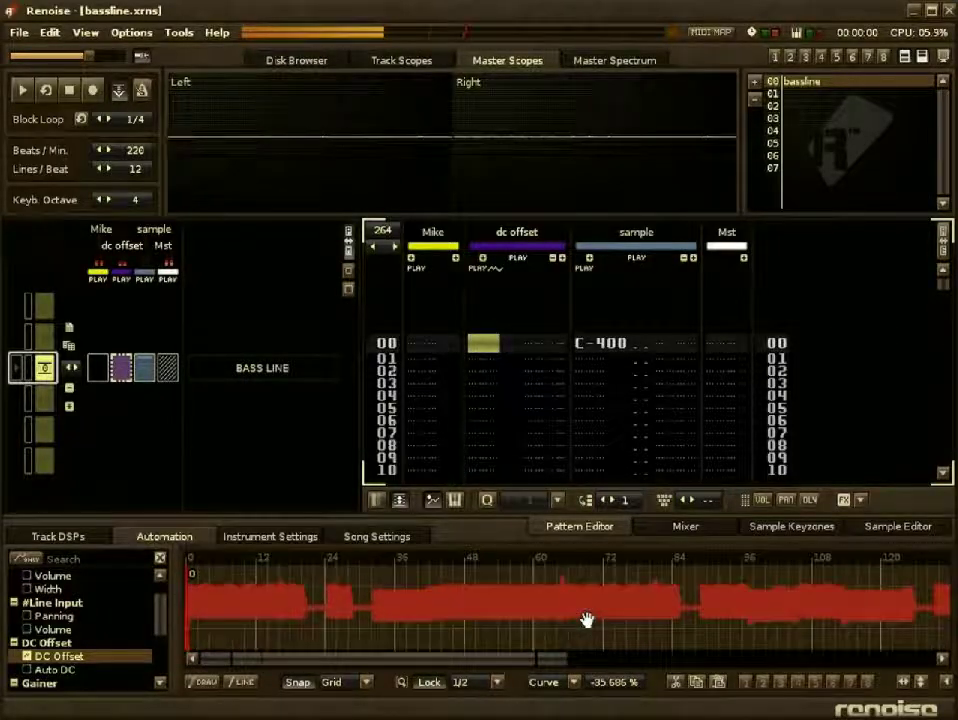
scroll(587, 619, "down", 8)
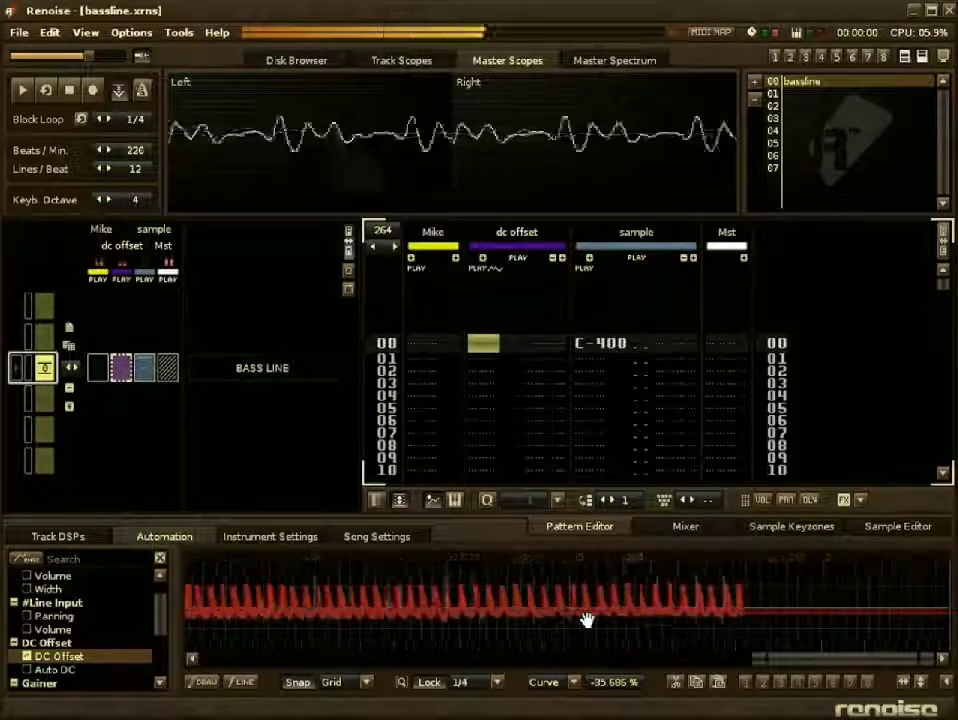
scroll(587, 619, "down", 5)
scroll(587, 619, "down", 2)
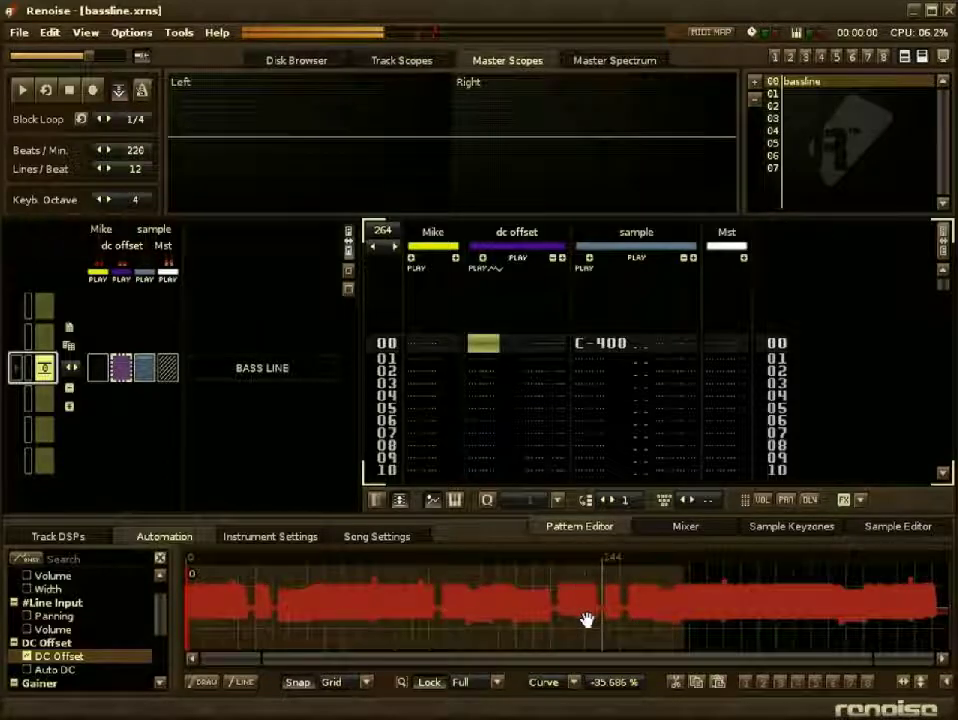
scroll(349, 626, "up", 6)
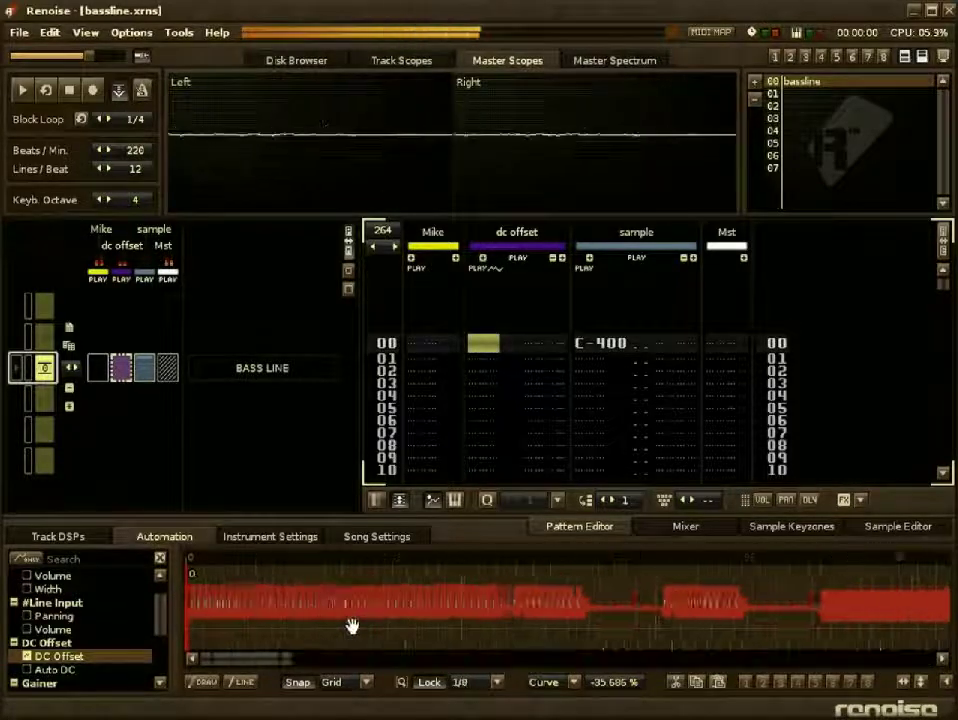
scroll(351, 626, "down", 4)
scroll(351, 626, "up", 10)
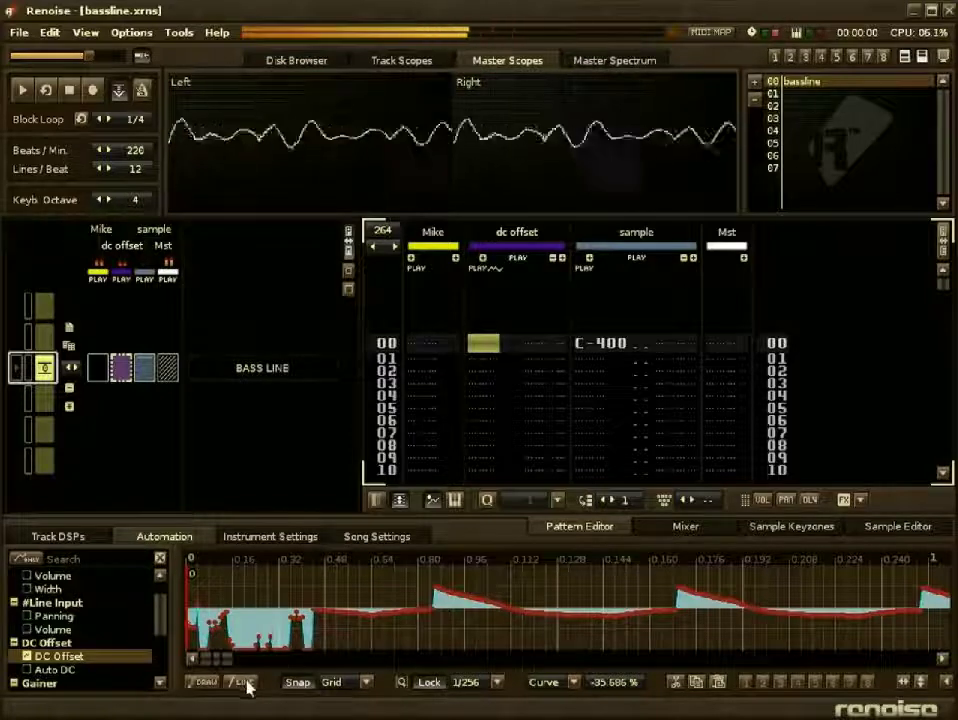
- Select the irregular section at the very start of the DC Offset envelope, ending before 0.48, and cut the selected time
left_click(344, 638)
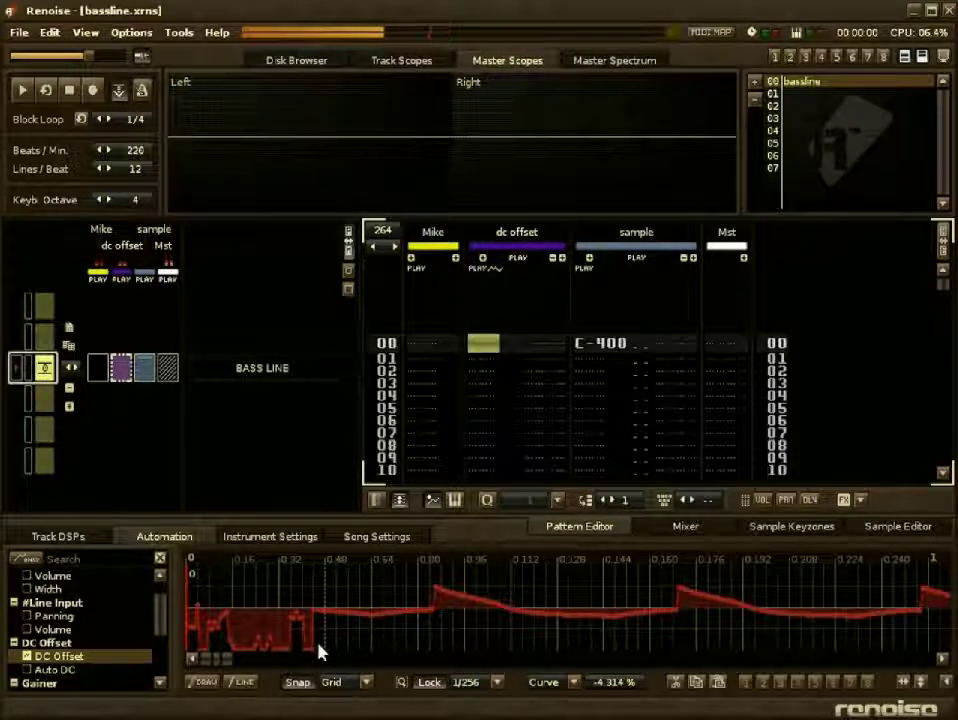
left_click_drag(318, 652, 125, 645)
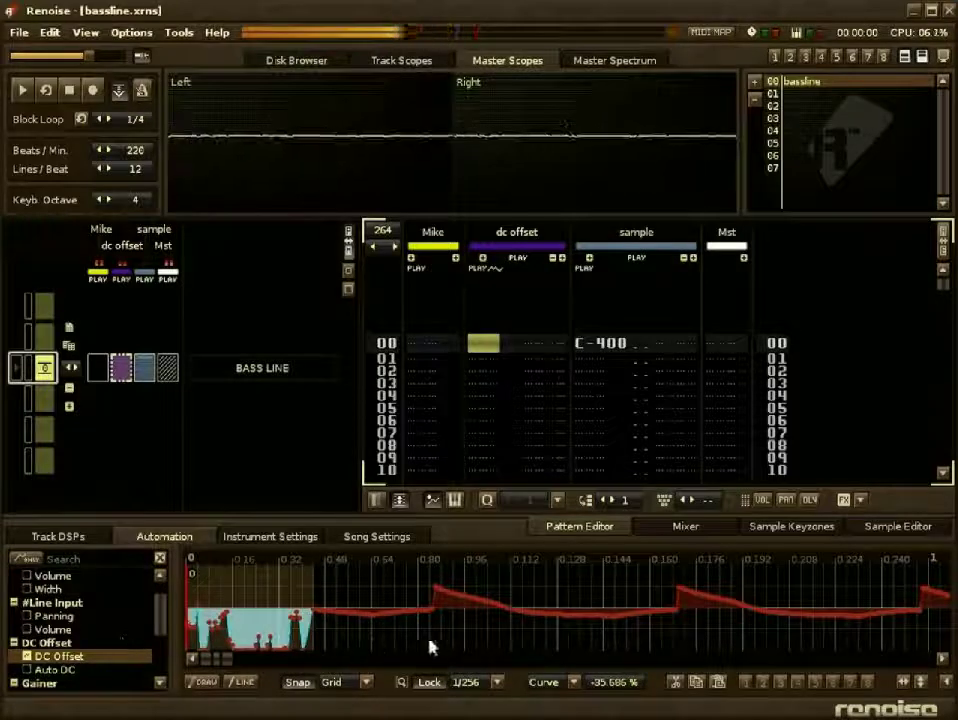
right_click(261, 628)
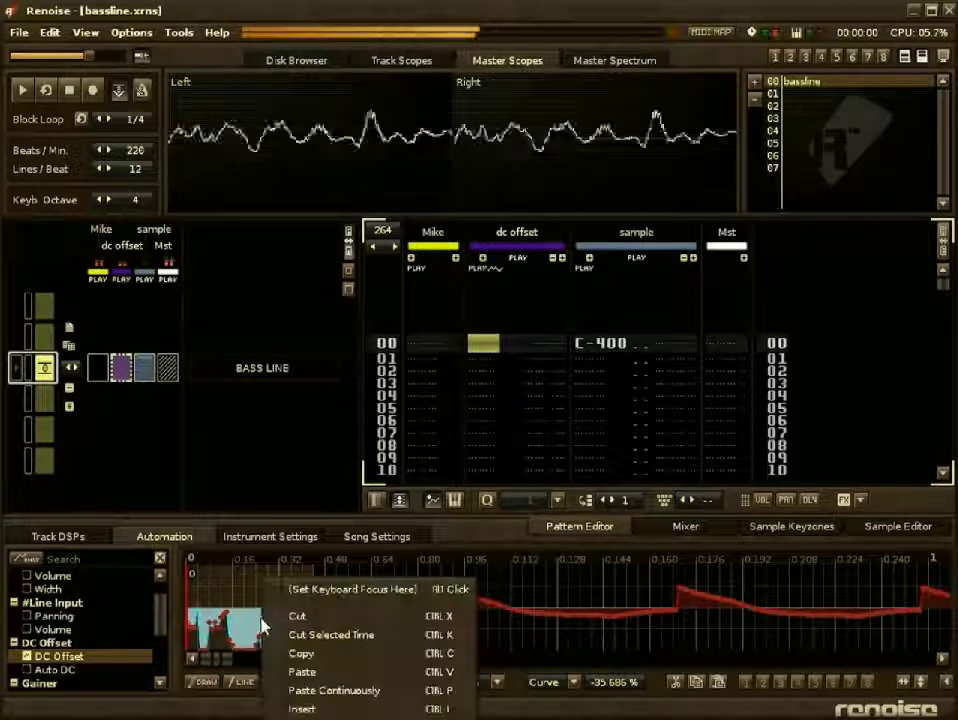
left_click(340, 634)
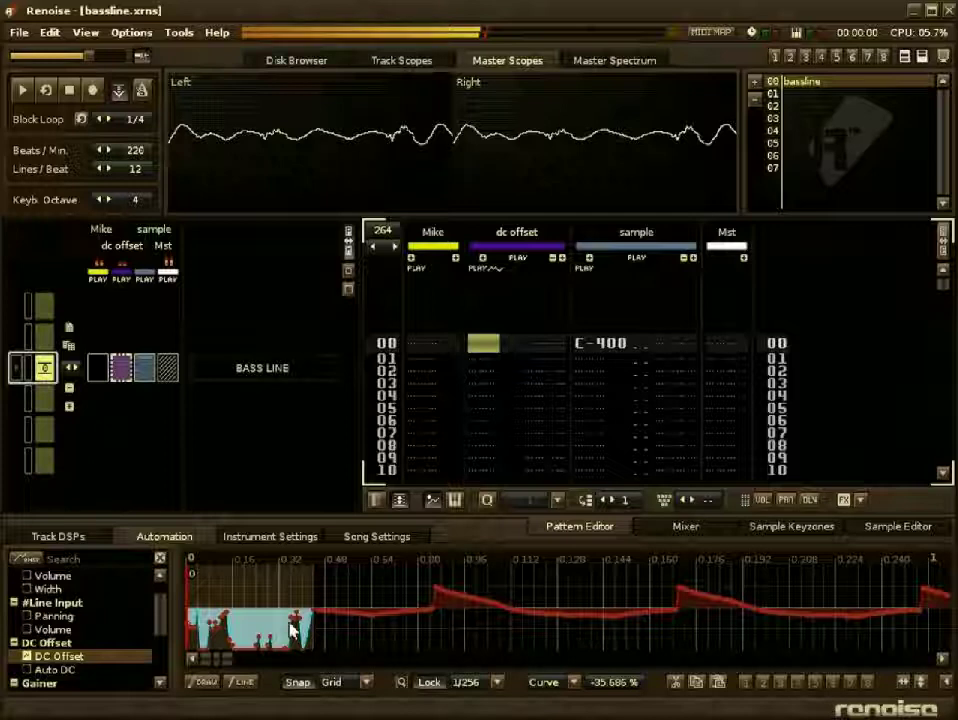
key("Delete")
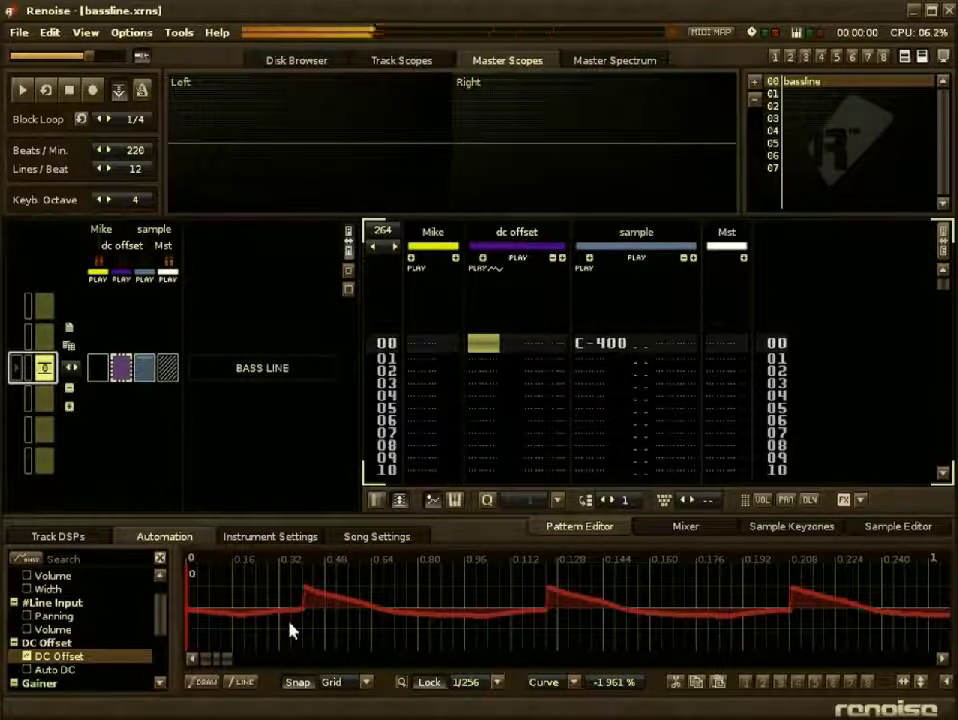
- Compare the DC Offset envelope with the bassline sample's waveform in the Sample Editor, both in close-up and over the full length
scroll(390, 625, "down", 4)
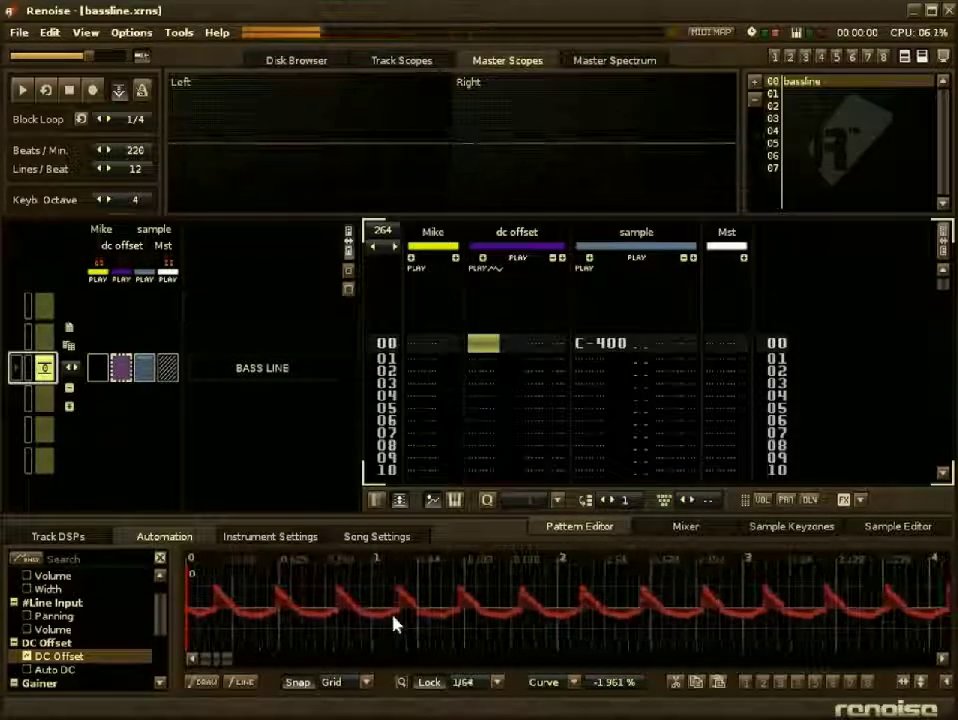
scroll(393, 625, "down", 2)
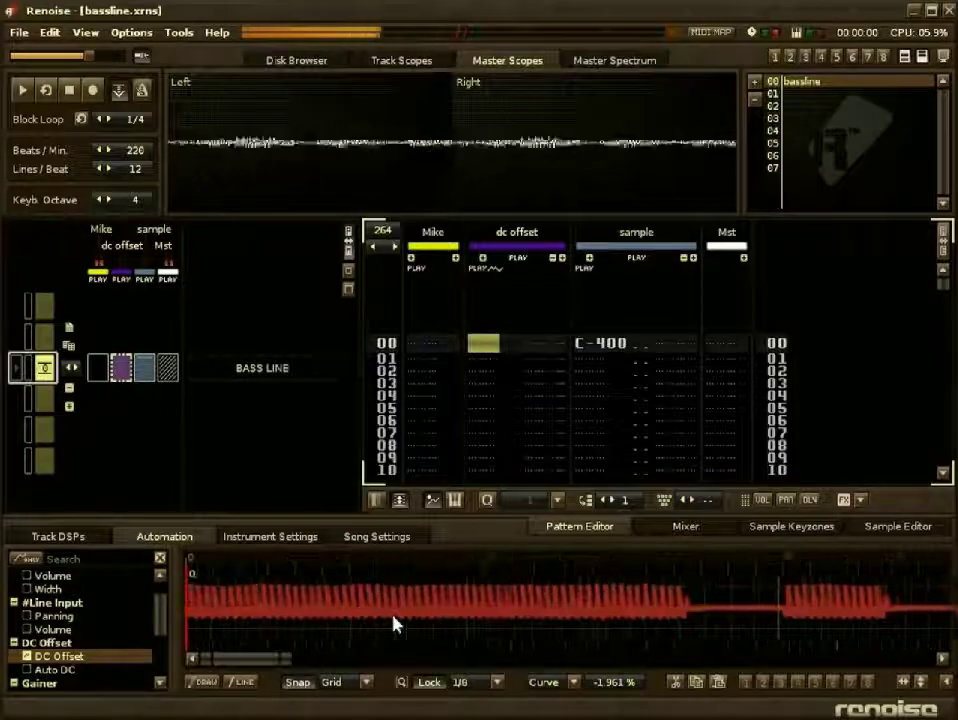
scroll(393, 625, "up", 5)
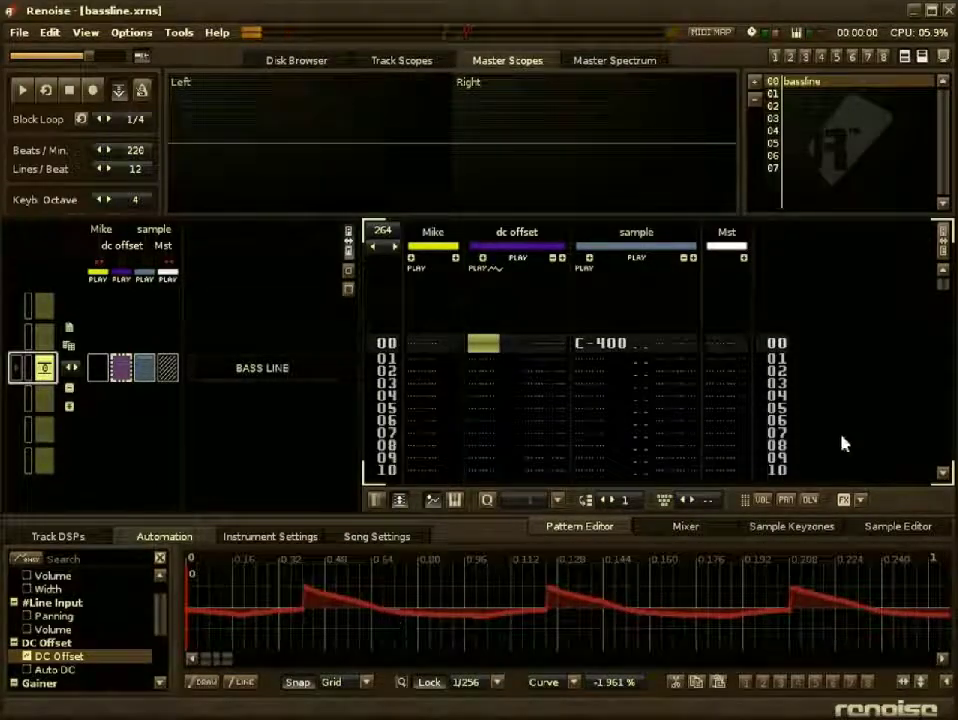
left_click(892, 527)
scroll(252, 385, "up", 10)
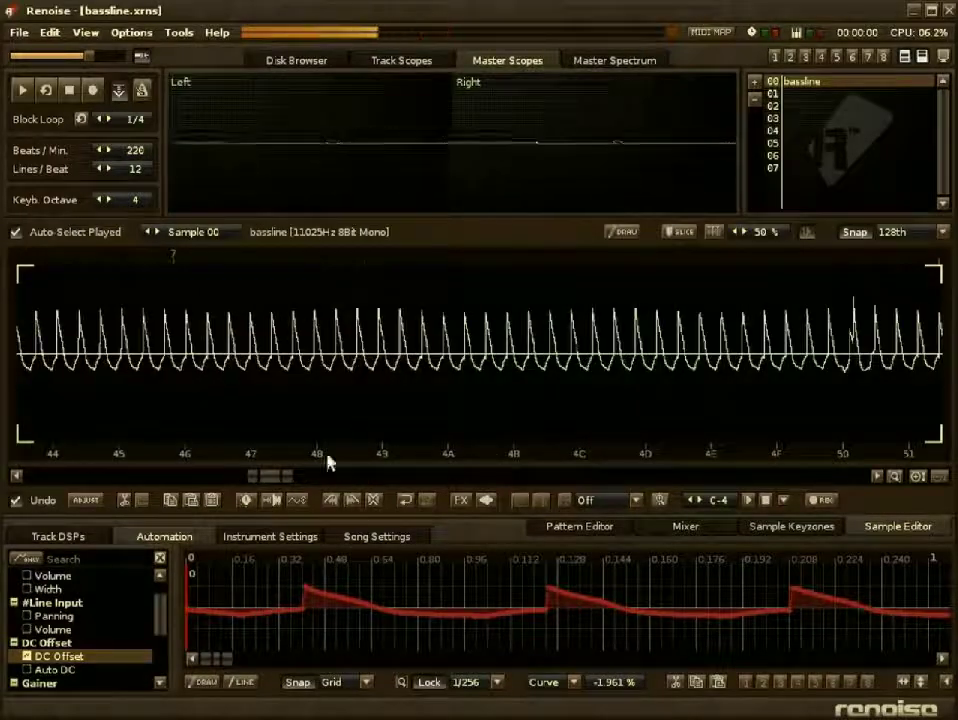
scroll(340, 345, "up", 5)
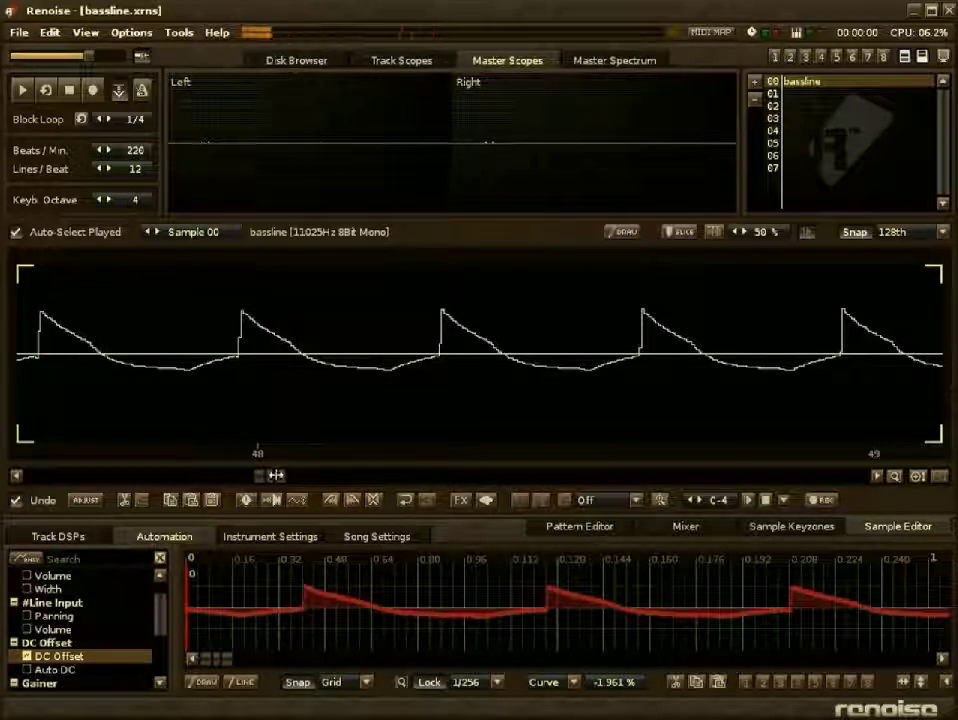
left_click_drag(272, 482, 840, 487)
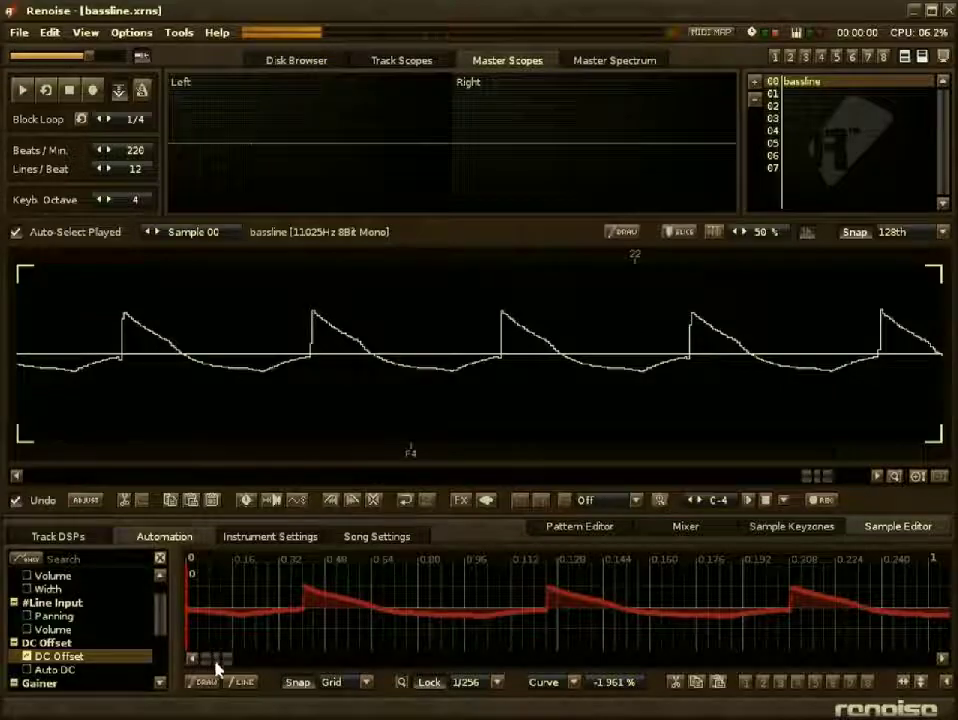
mouse_move(216, 662)
left_mouse_down()
mouse_move(855, 663)
mouse_move(210, 660)
left_mouse_up()
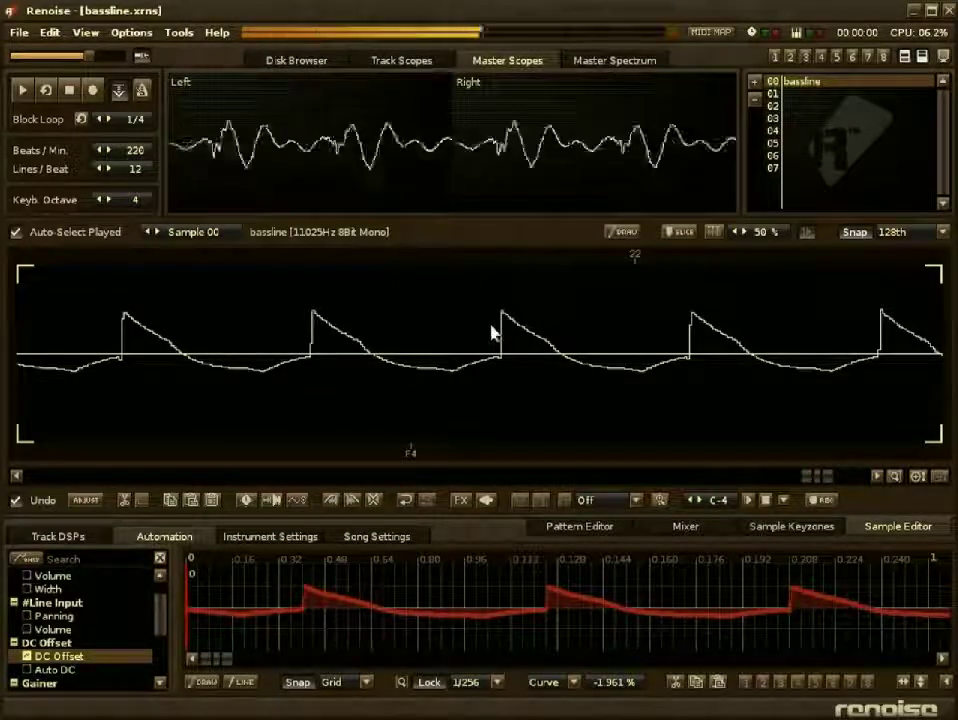
scroll(436, 342, "down", 5)
scroll(438, 342, "down", 4)
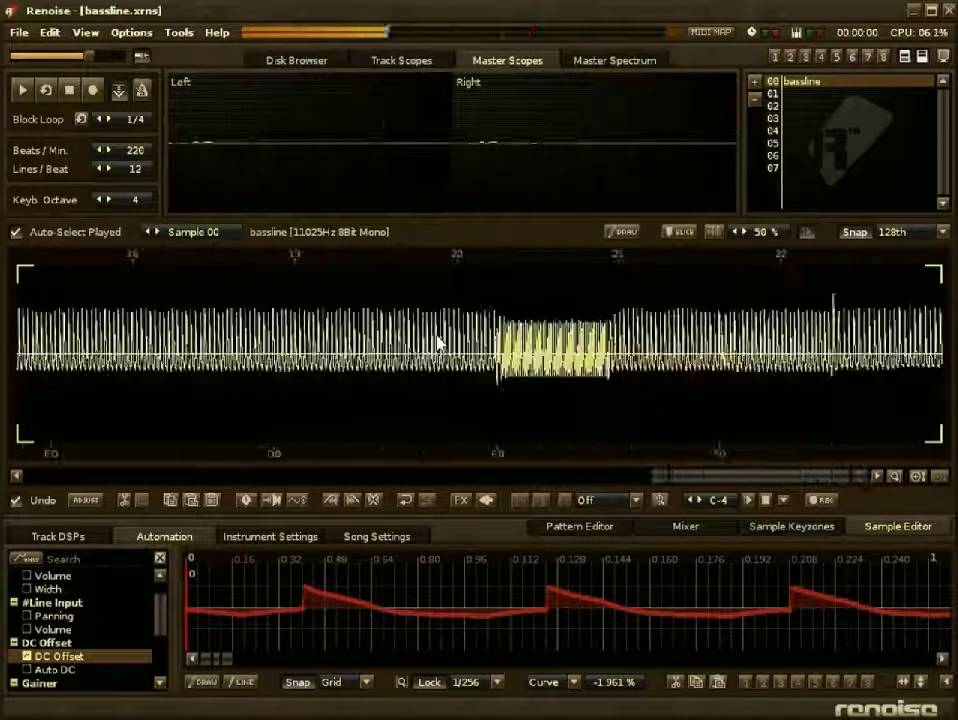
scroll(438, 599, "down", 6)
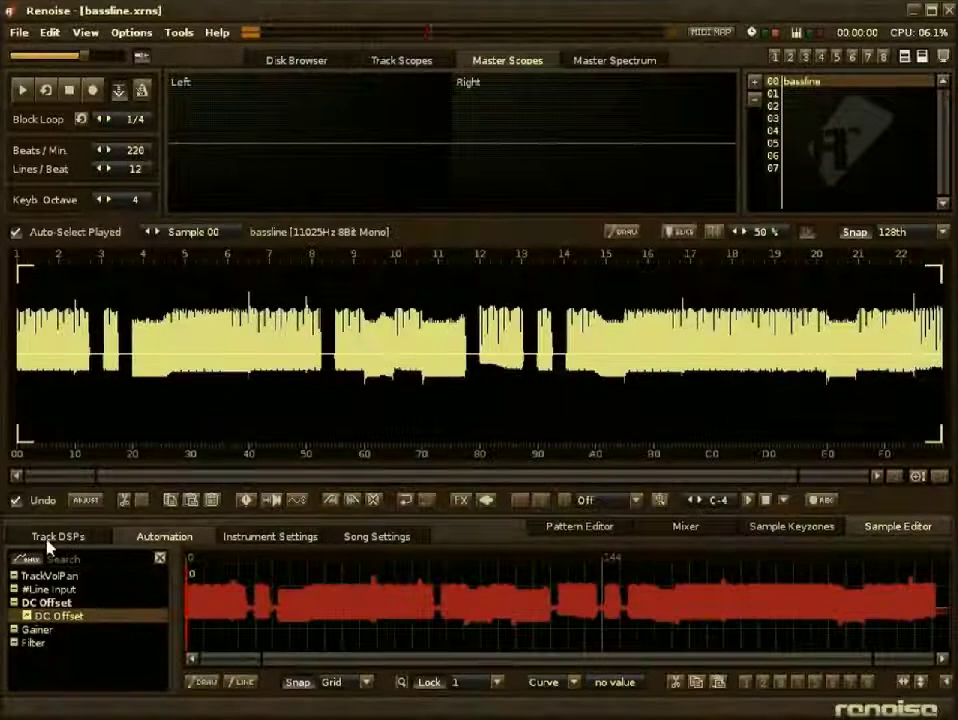
- Return to the pattern with the track effects and per-track scopes shown, and mute the sample track
left_click(47, 540)
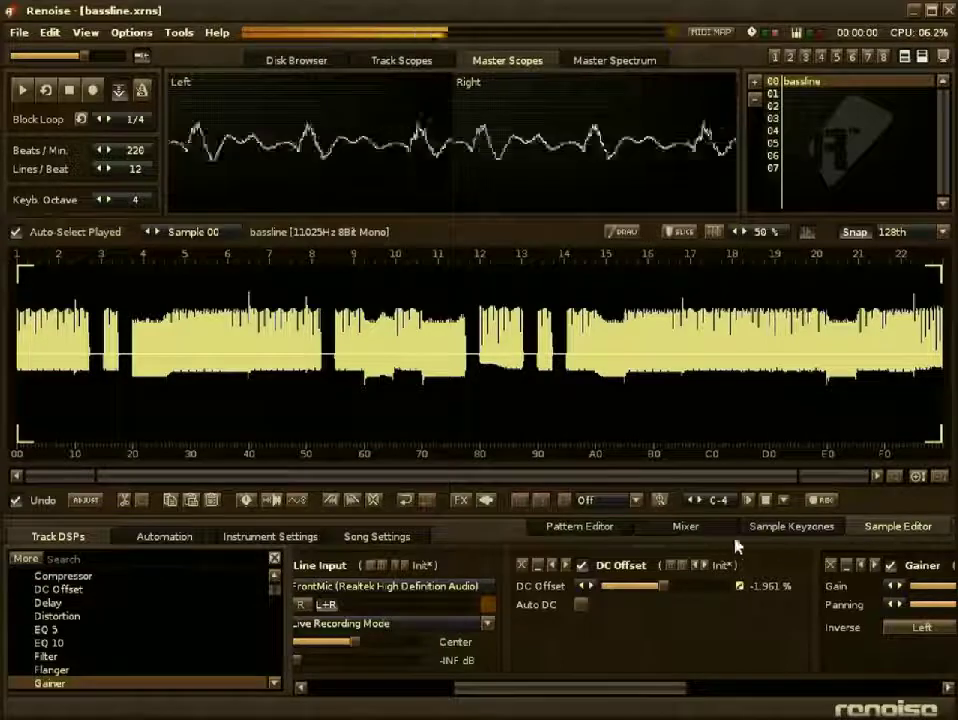
left_click(600, 528)
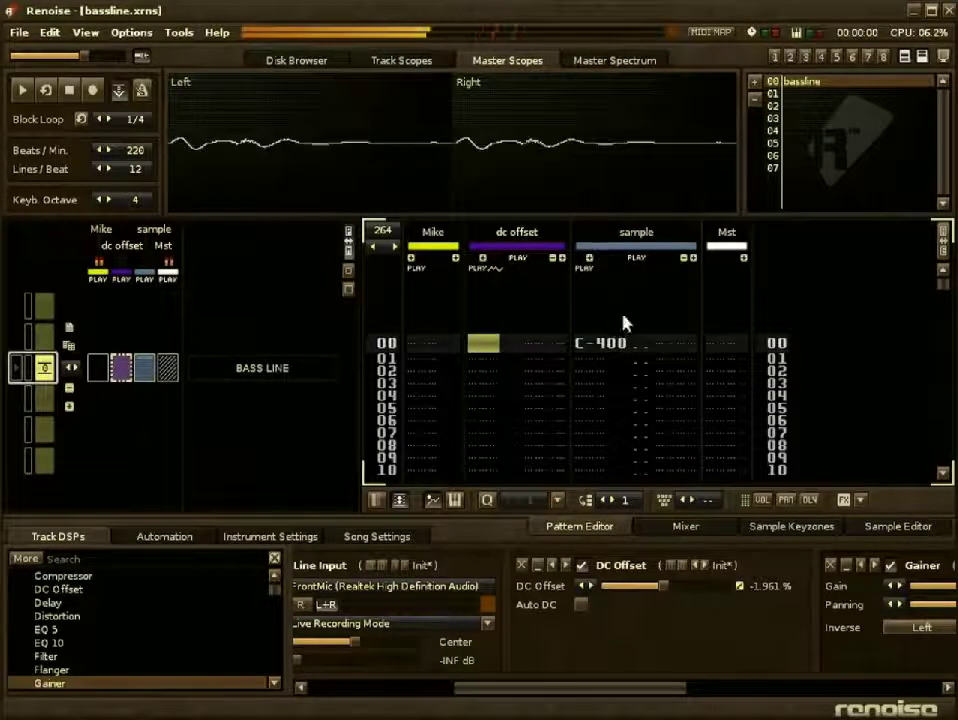
left_click(430, 60)
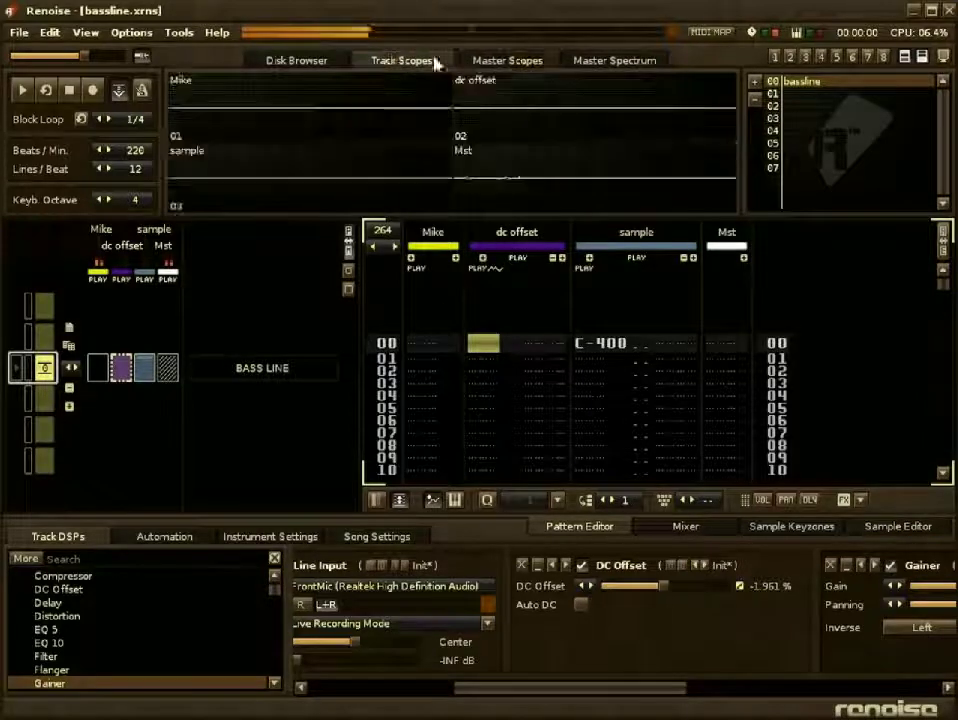
left_click(305, 176)
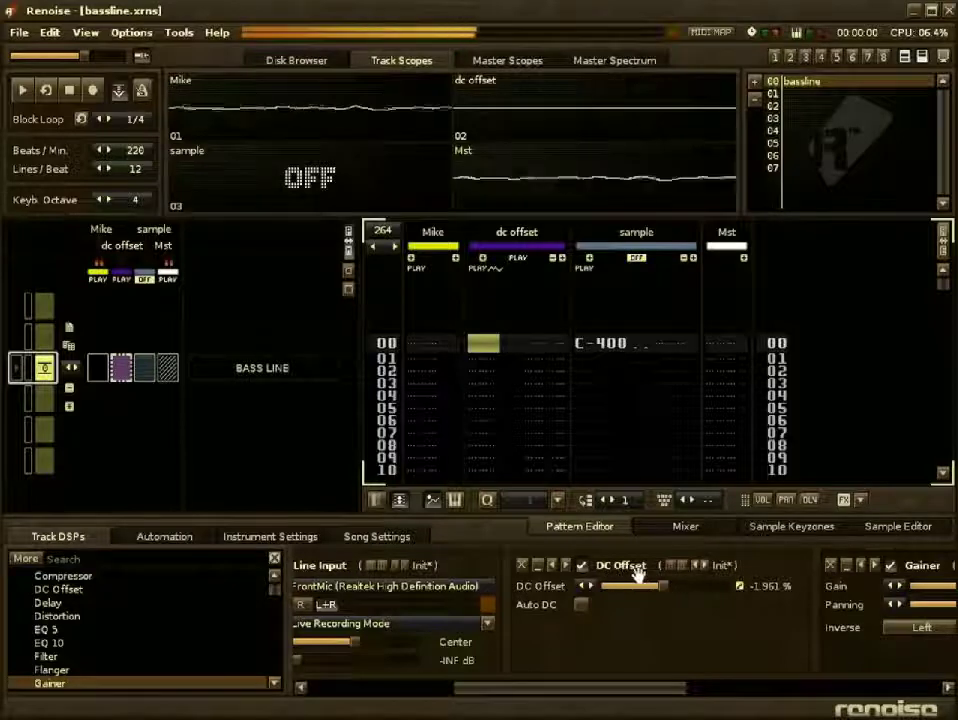
- Examine the Line Input and DC Offset devices on the dc offset track, along with the DC Offset automation envelope
mouse_move(637, 690)
left_mouse_down()
mouse_move(710, 692)
mouse_move(626, 699)
left_mouse_up()
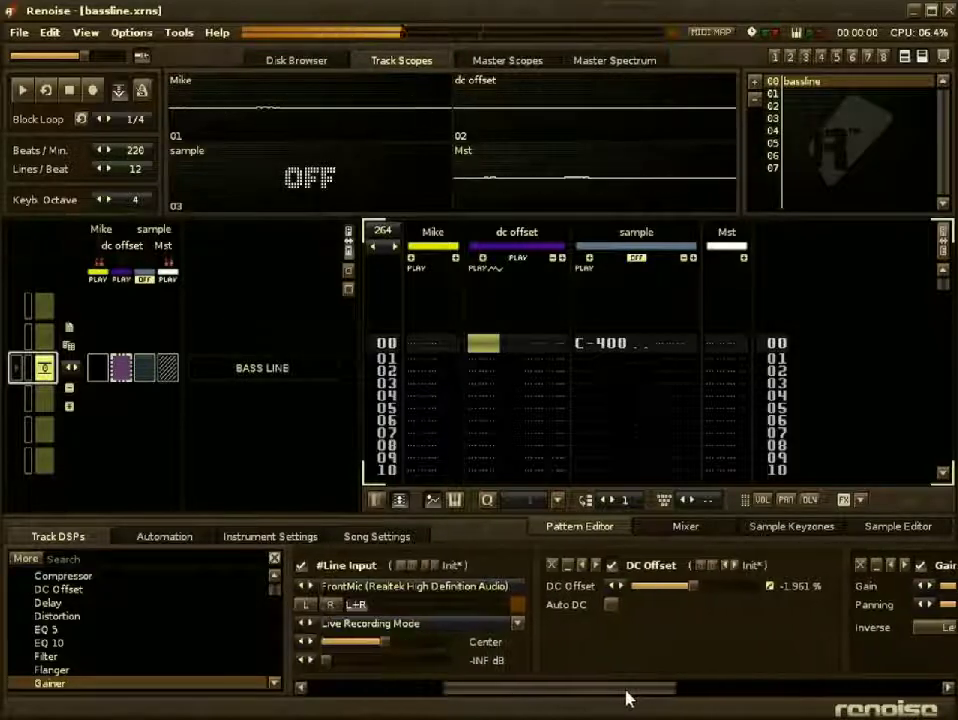
left_click(160, 539)
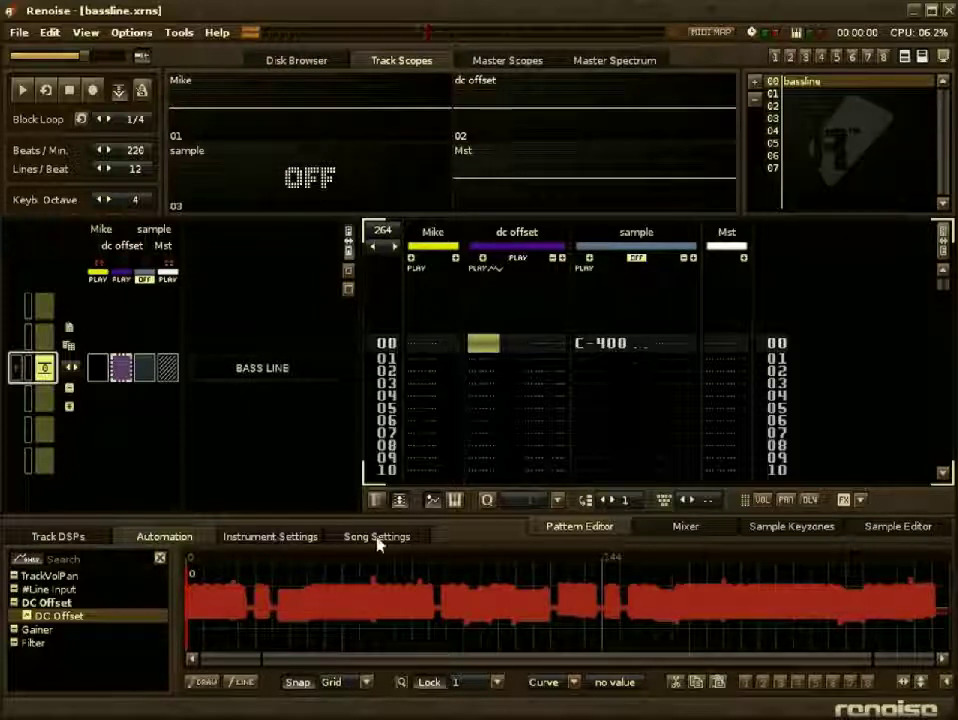
left_click(60, 537)
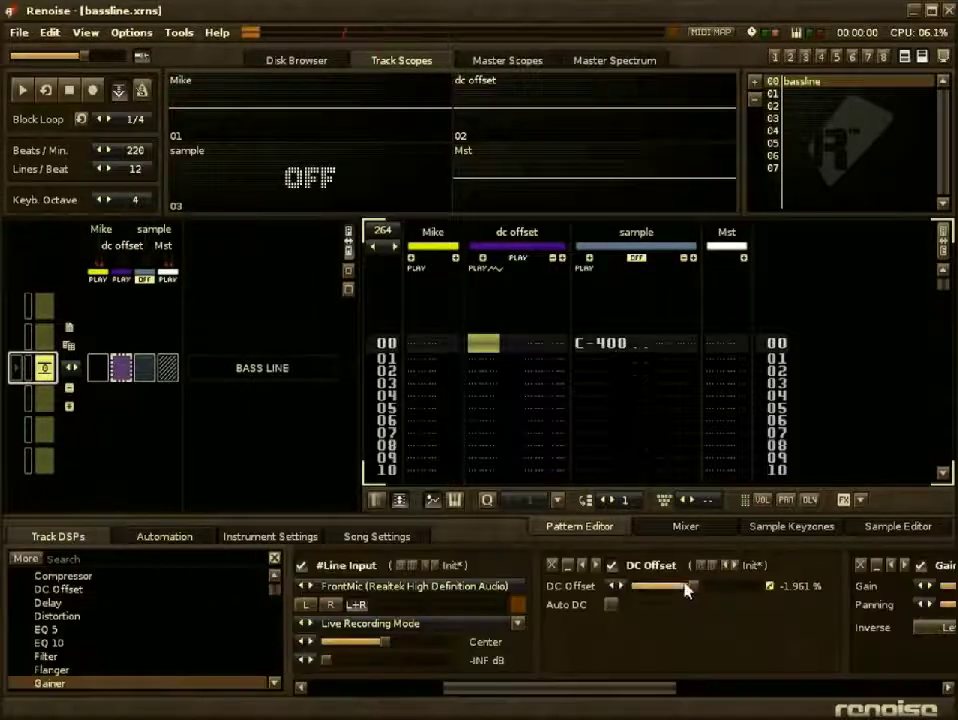
left_click_drag(662, 700, 580, 702)
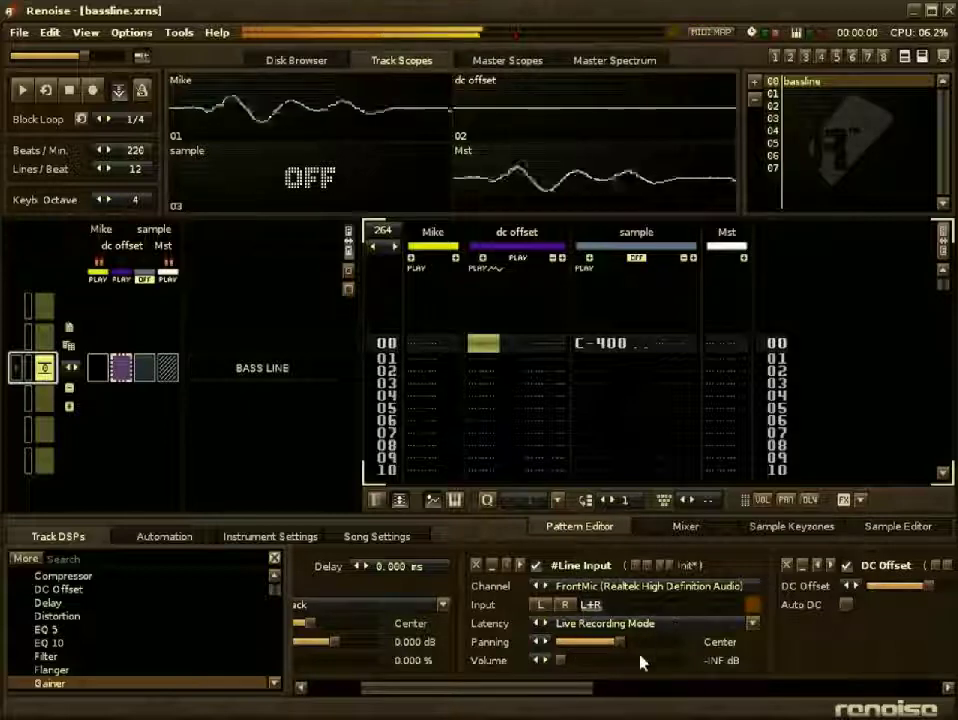
scroll(590, 620, "left", 2)
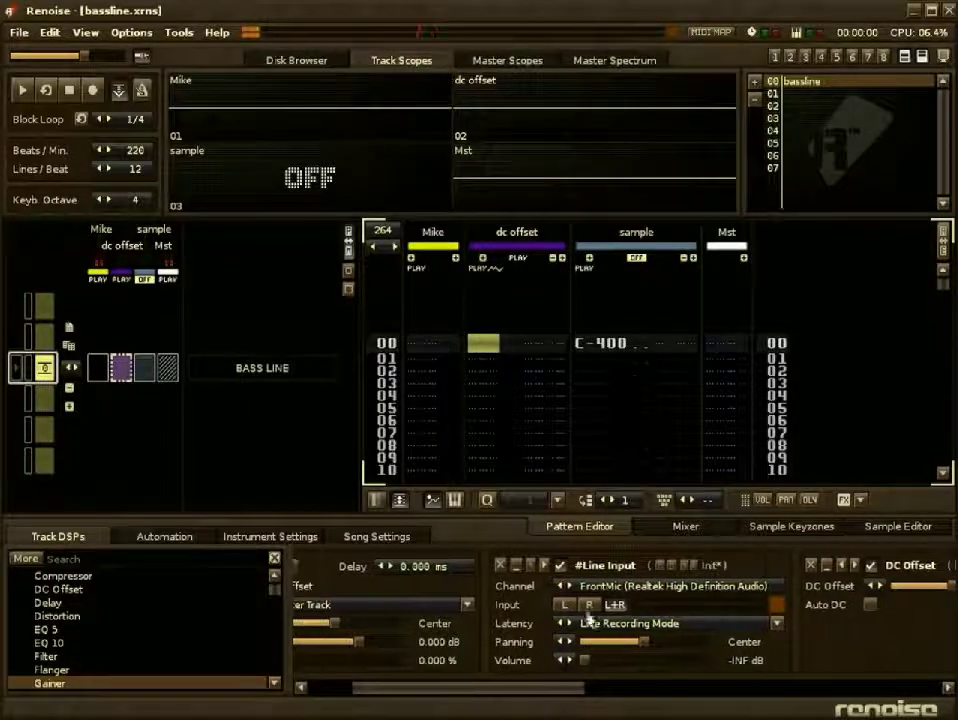
scroll(480, 700, "right", 5)
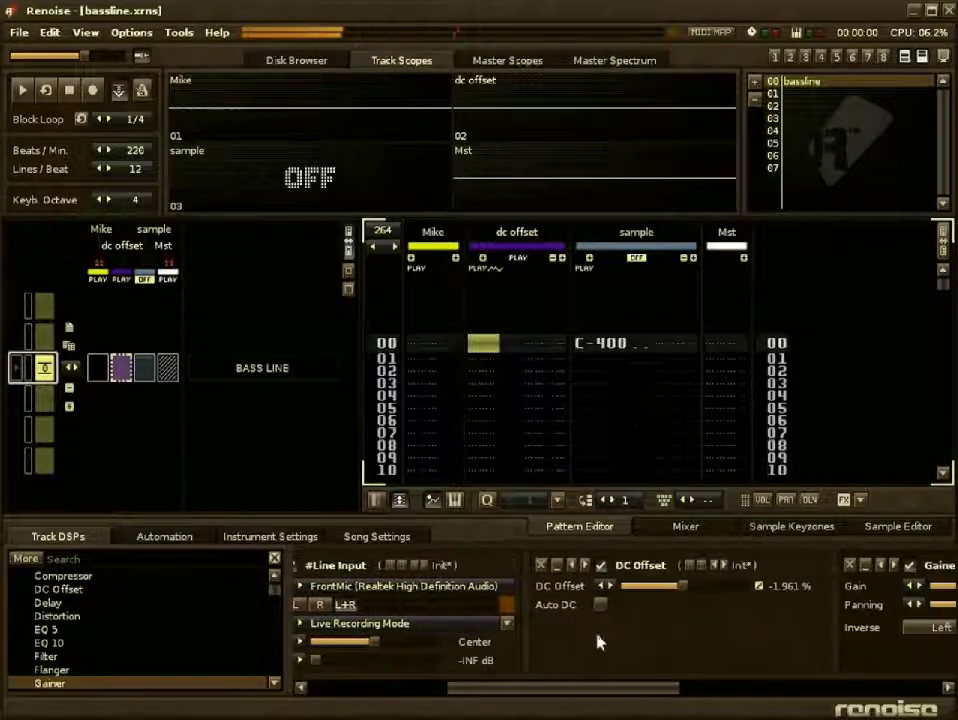
scroll(524, 690, "left", 5)
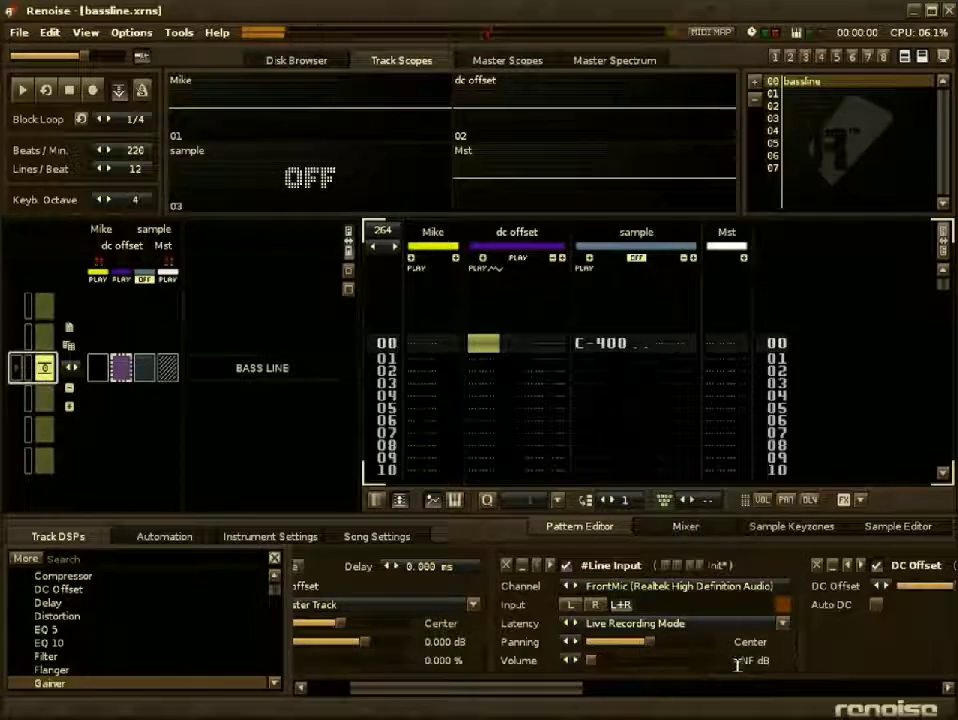
scroll(659, 690, "right", 10)
scroll(567, 690, "left", 8)
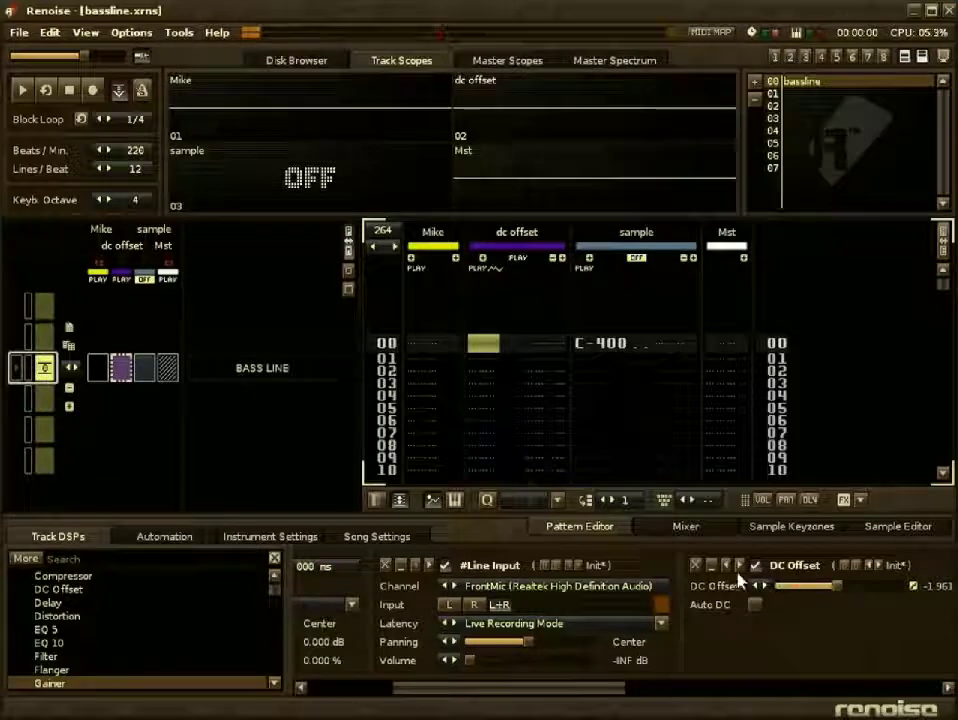
- Examine the Gainer and Filter settings further along the dc offset track's effect chain
left_click_drag(557, 687, 617, 692)
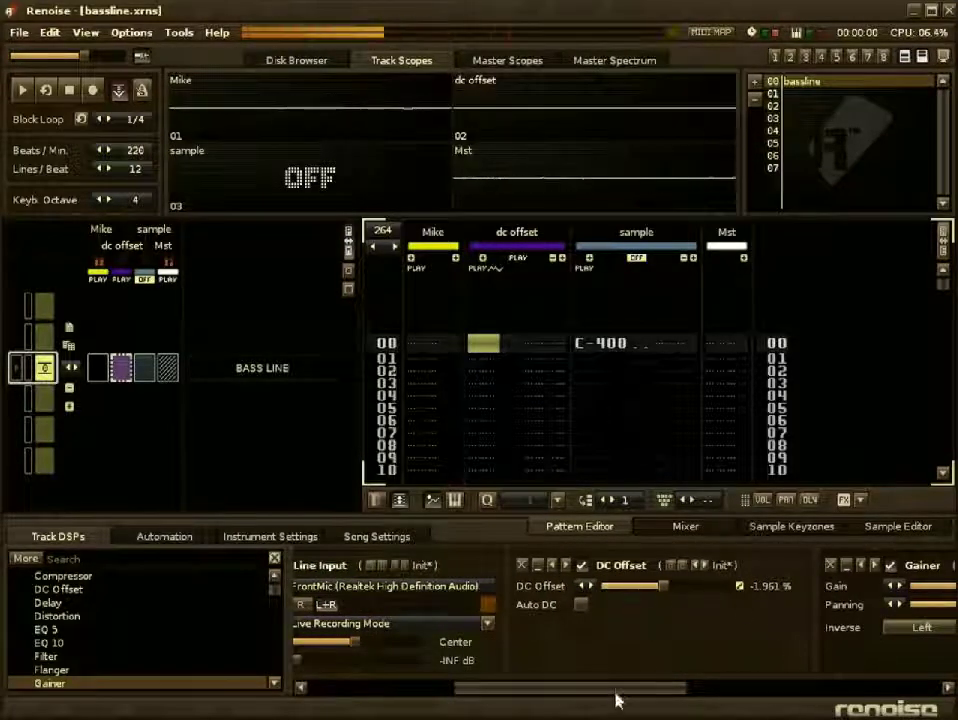
left_click_drag(615, 691, 742, 688)
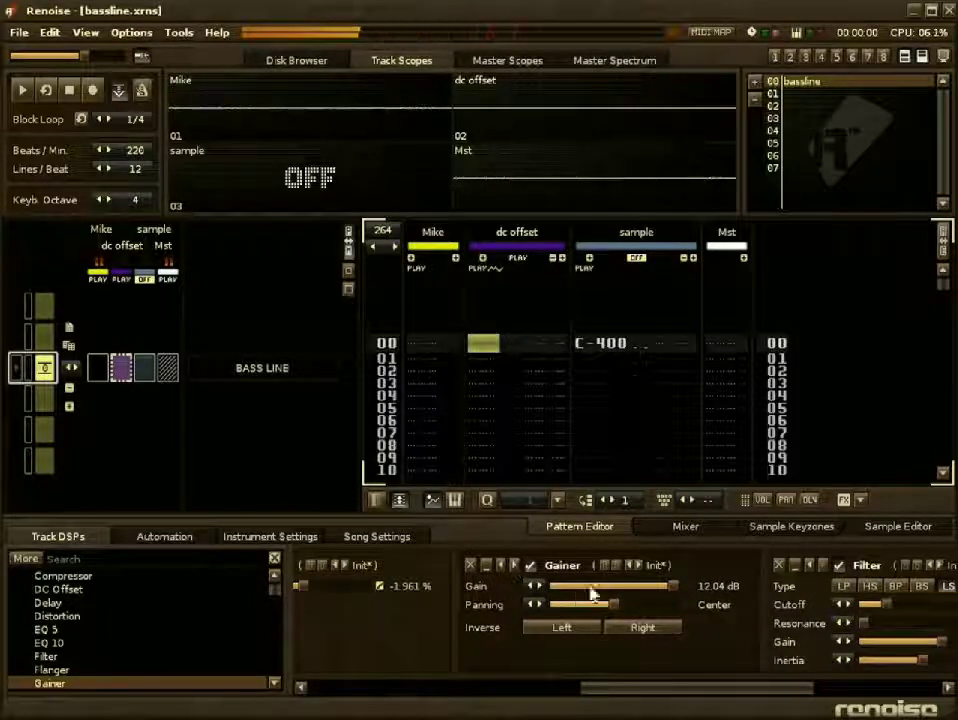
left_click_drag(713, 690, 818, 687)
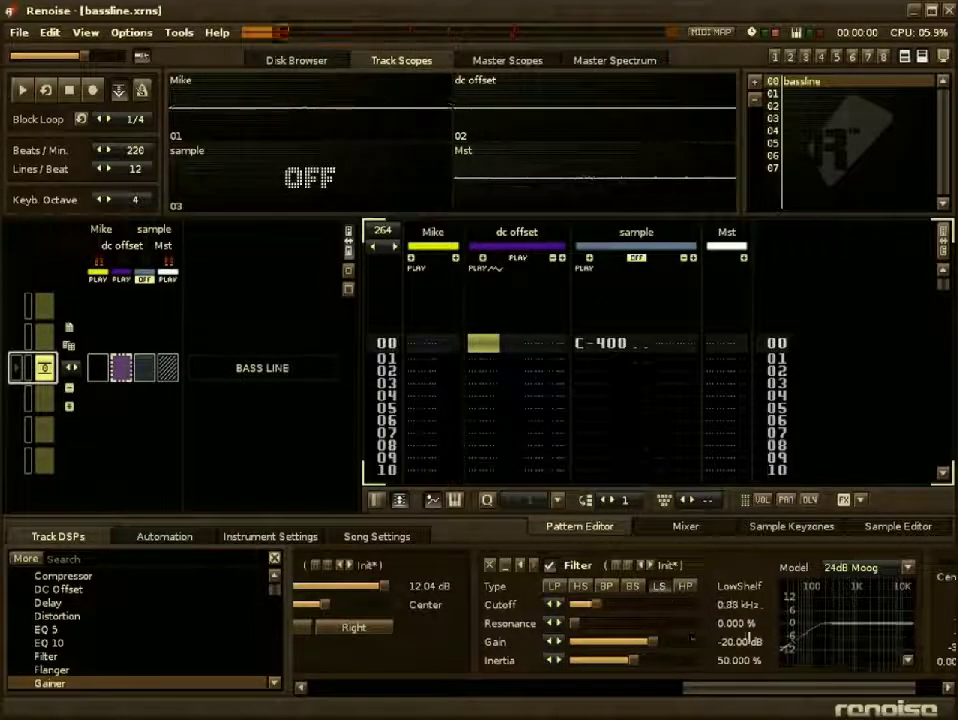
left_click_drag(856, 690, 645, 692)
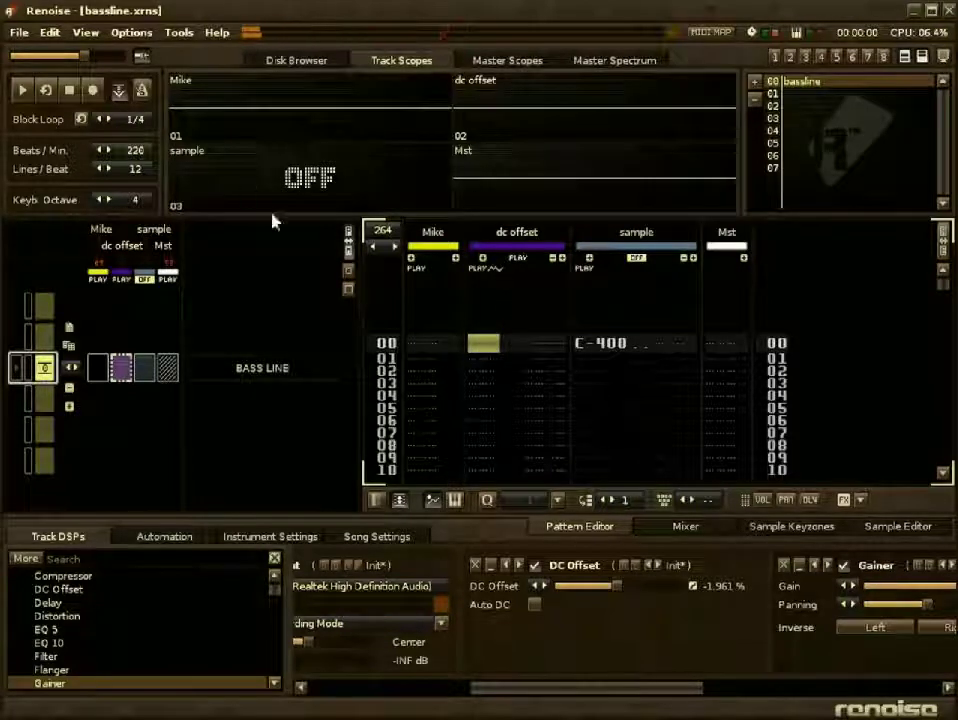
- Play the pattern with the sample track muted and follow the DC Offset envelope in close-up
key("space")
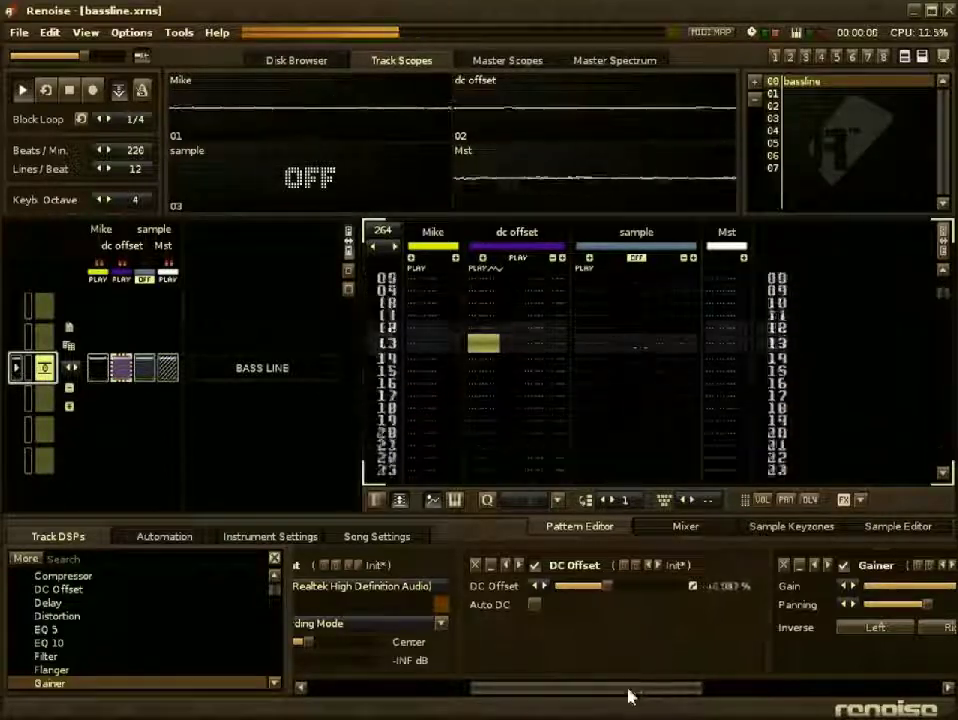
left_click_drag(629, 690, 723, 690)
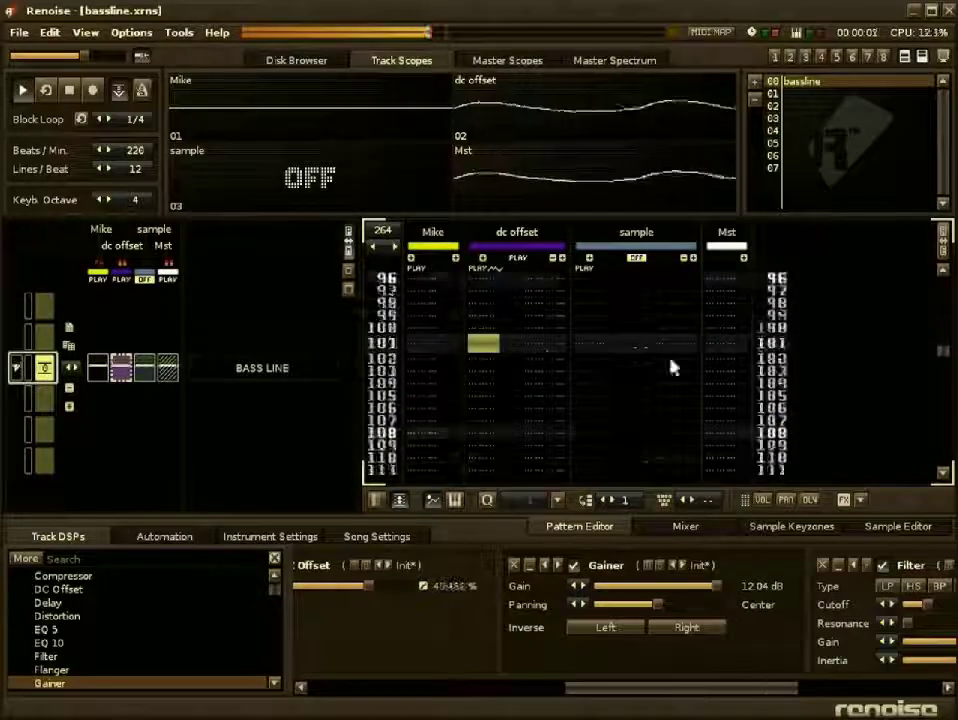
left_click(177, 543)
scroll(440, 620, "up", 5)
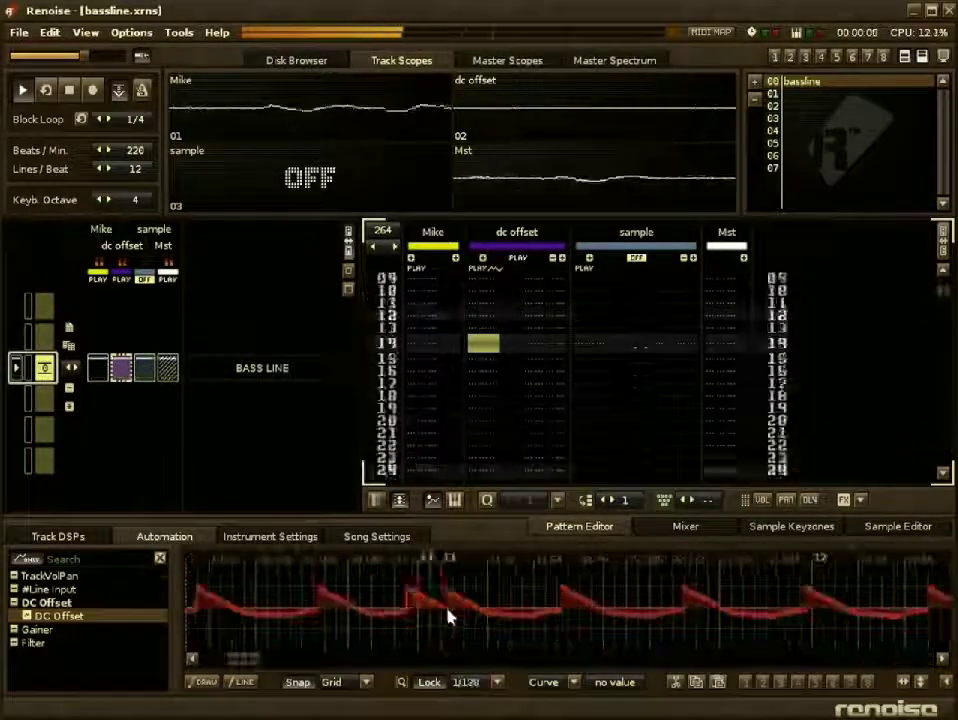
scroll(547, 616, "down", 4)
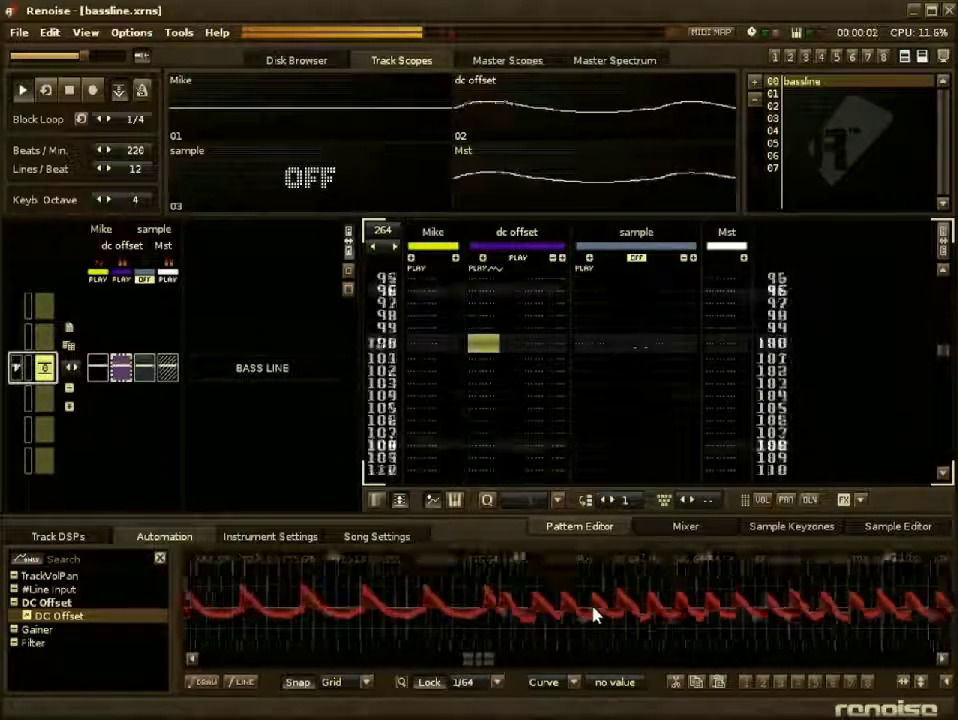
scroll(594, 616, "down", 2)
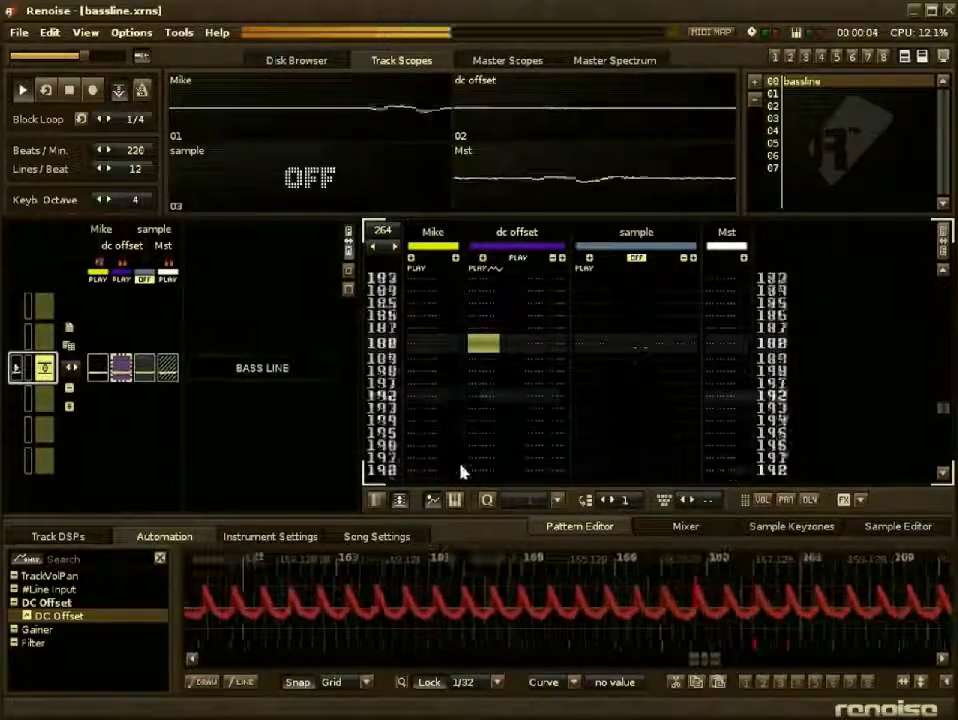
- Unmute the sample track to hear it alongside the dc offset track, stop playback and return to the pattern's first line
left_click(58, 536)
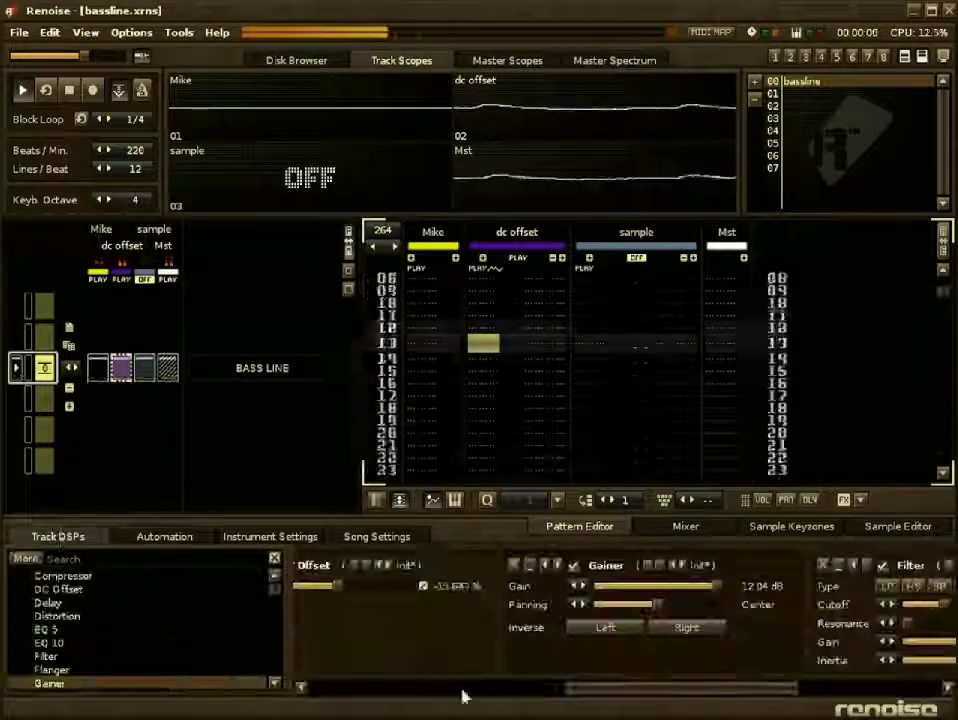
left_click_drag(676, 697, 590, 697)
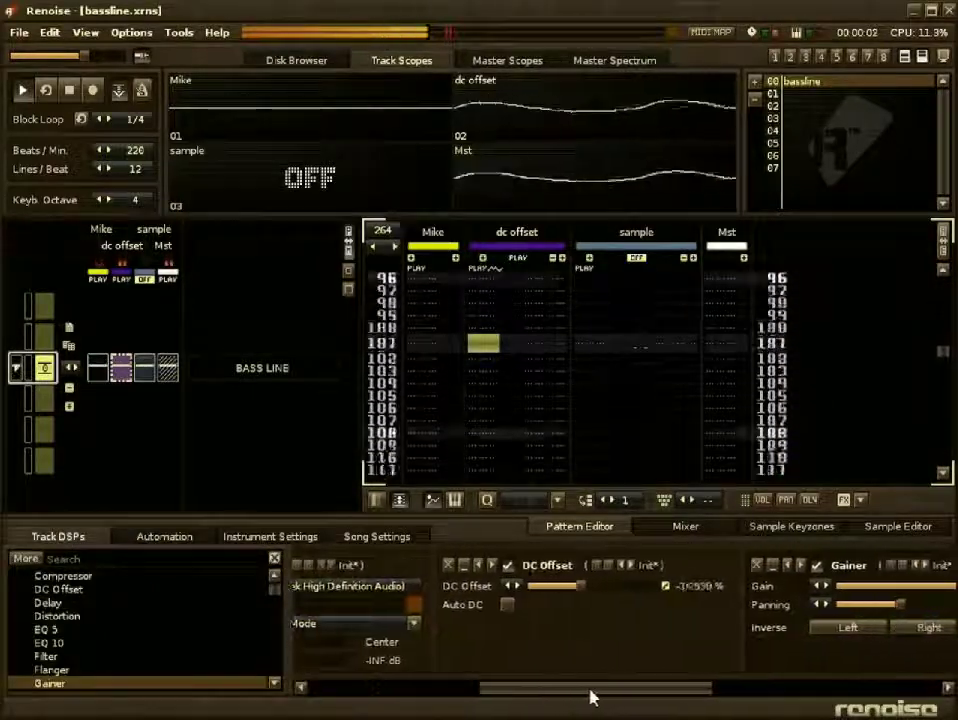
left_click(309, 175)
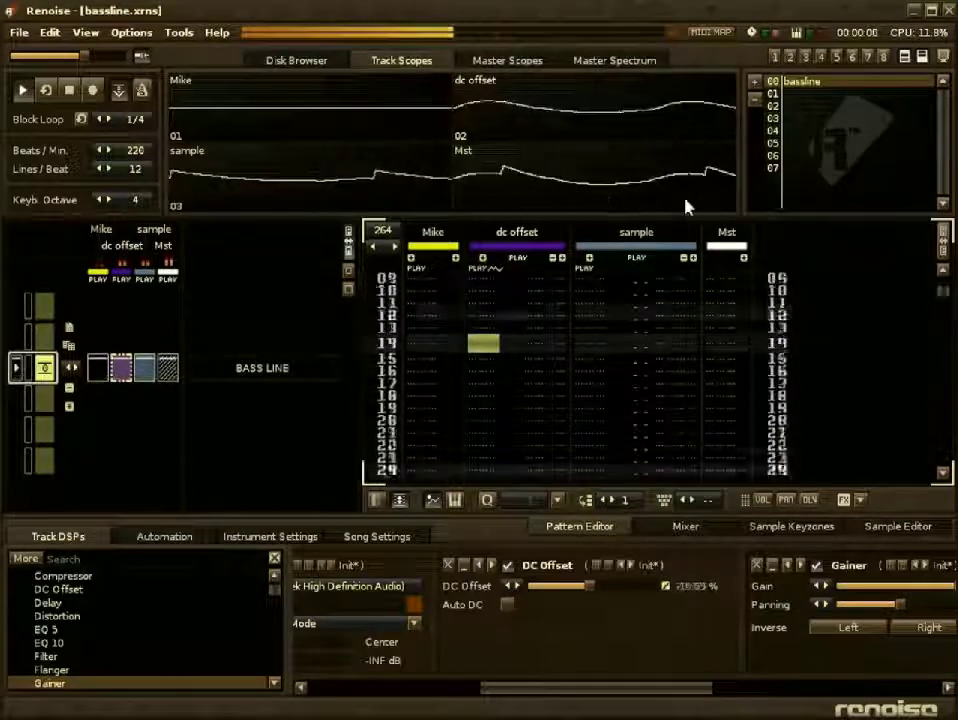
key("space")
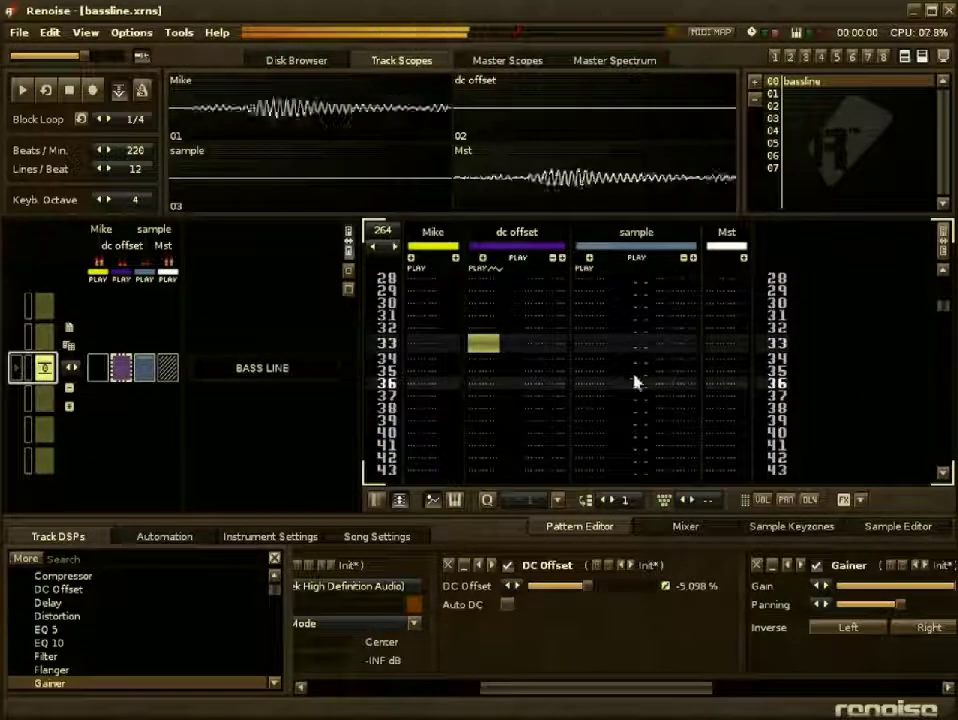
scroll(599, 410, "up", 11)
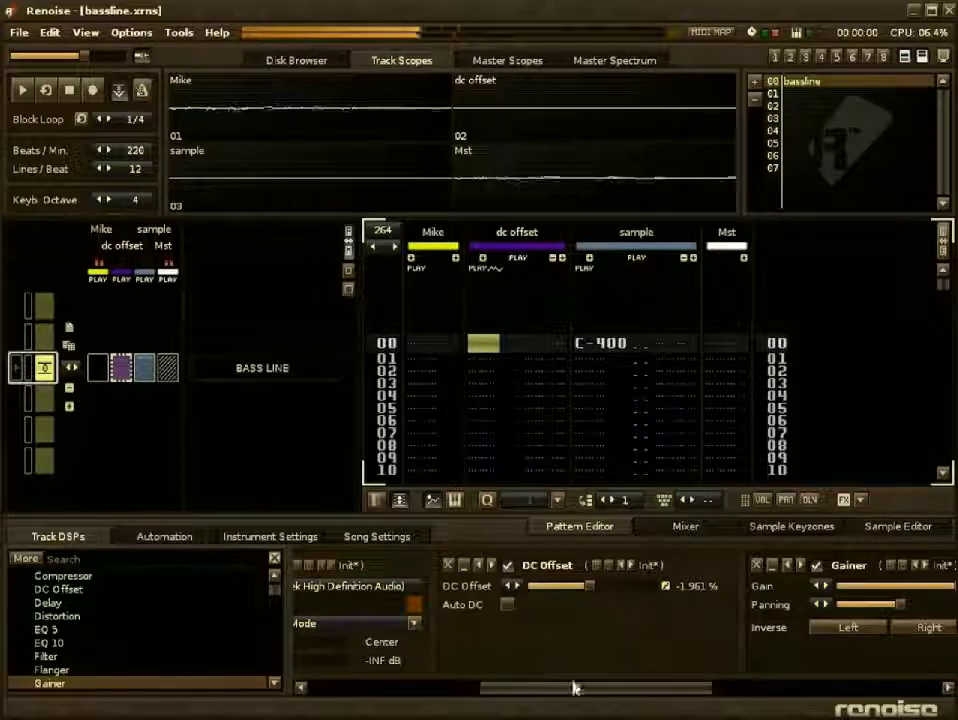
- Set the DC Offset envelope's interpolation to Points and play the pattern with the sample track muted
left_click_drag(606, 691, 628, 691)
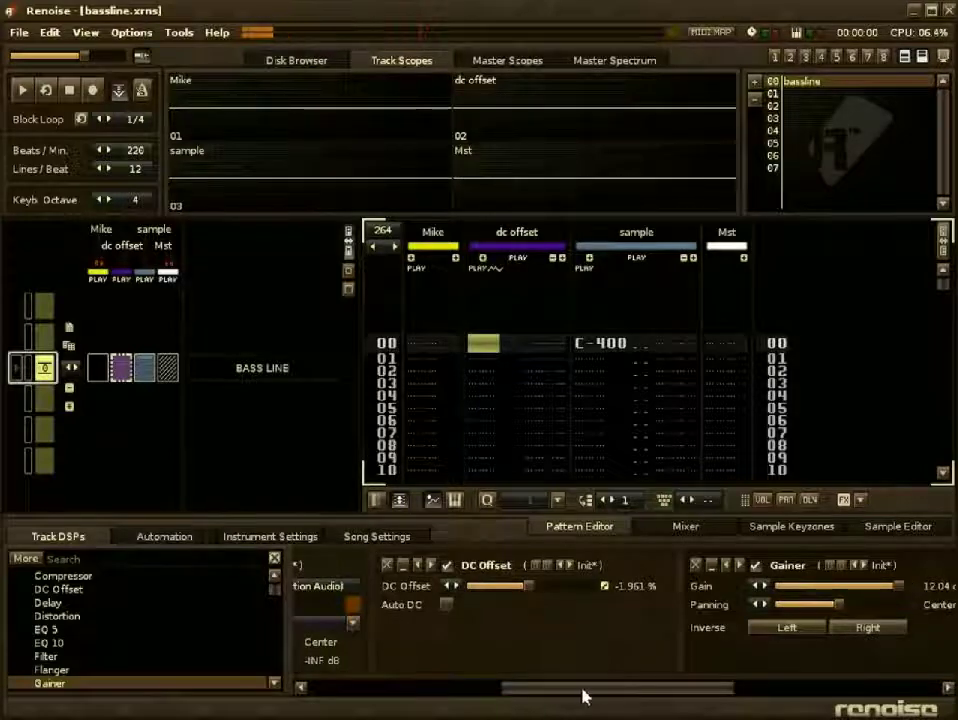
mouse_move(593, 697)
left_mouse_down()
mouse_move(740, 697)
mouse_move(554, 697)
mouse_move(729, 697)
mouse_move(567, 697)
mouse_move(612, 697)
left_mouse_up()
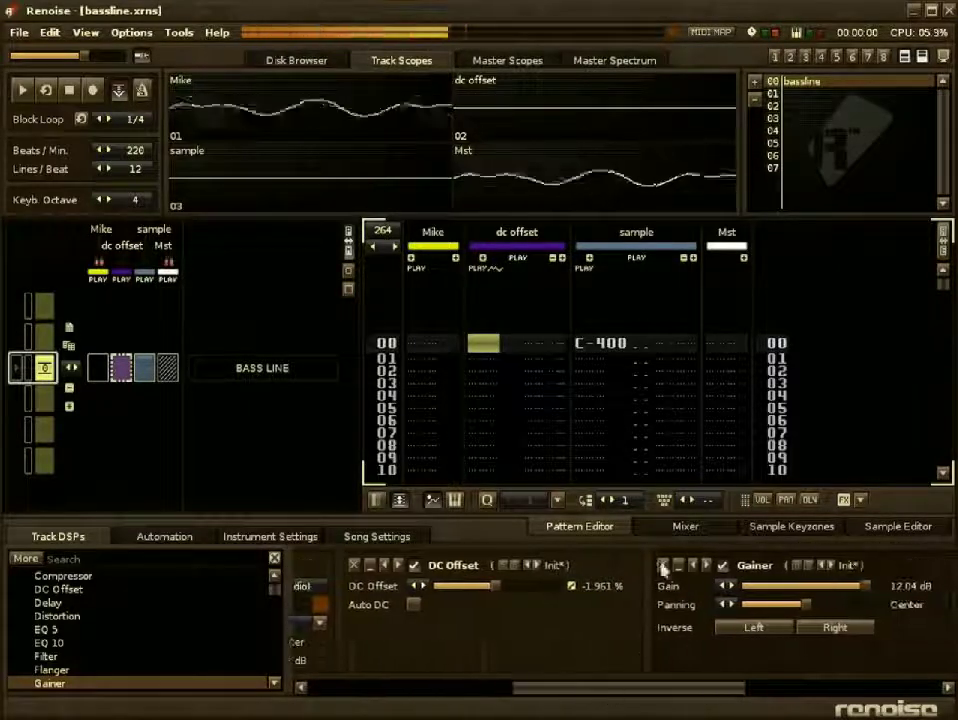
left_click(166, 537)
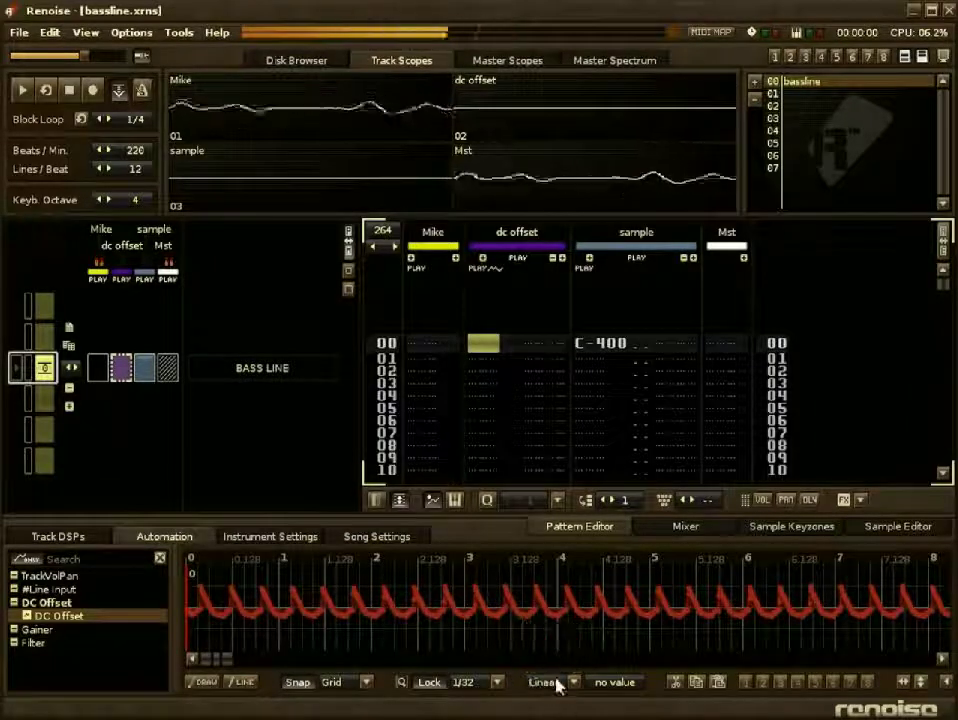
key("space")
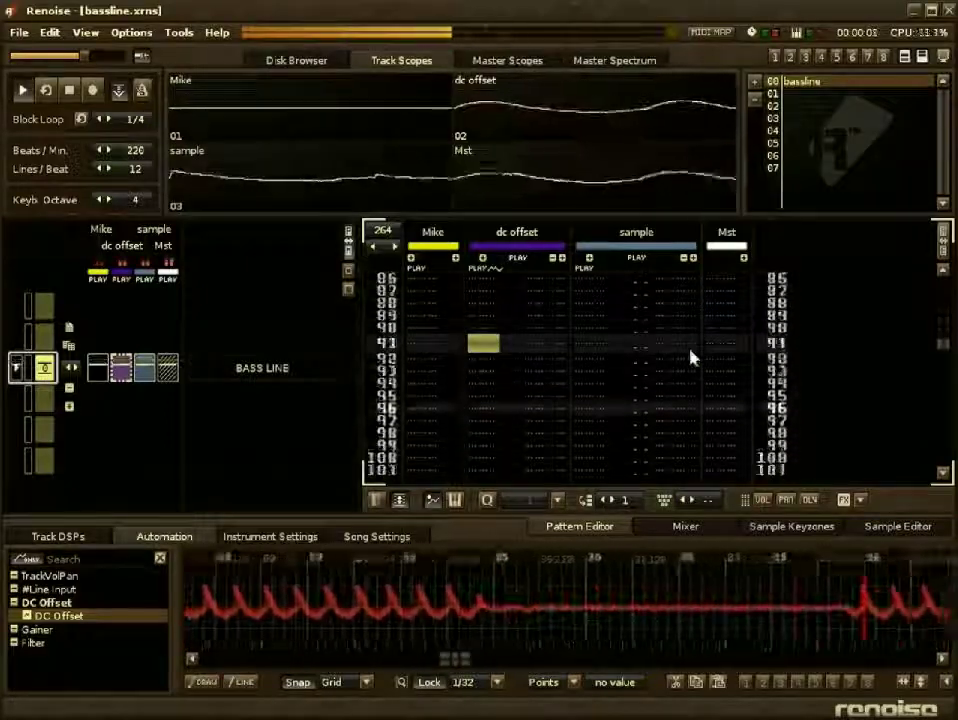
left_click(299, 188)
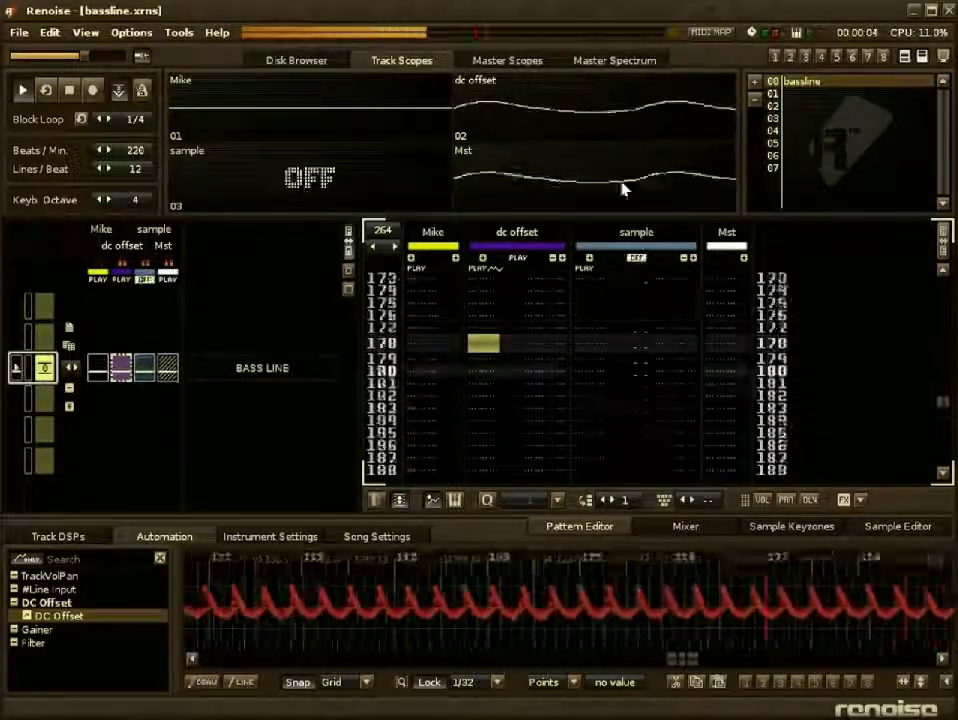
- Switch the DC Offset envelope's interpolation to Linear and back to Curve while the pattern plays
left_click(548, 682)
left_click(540, 648)
left_click(550, 682)
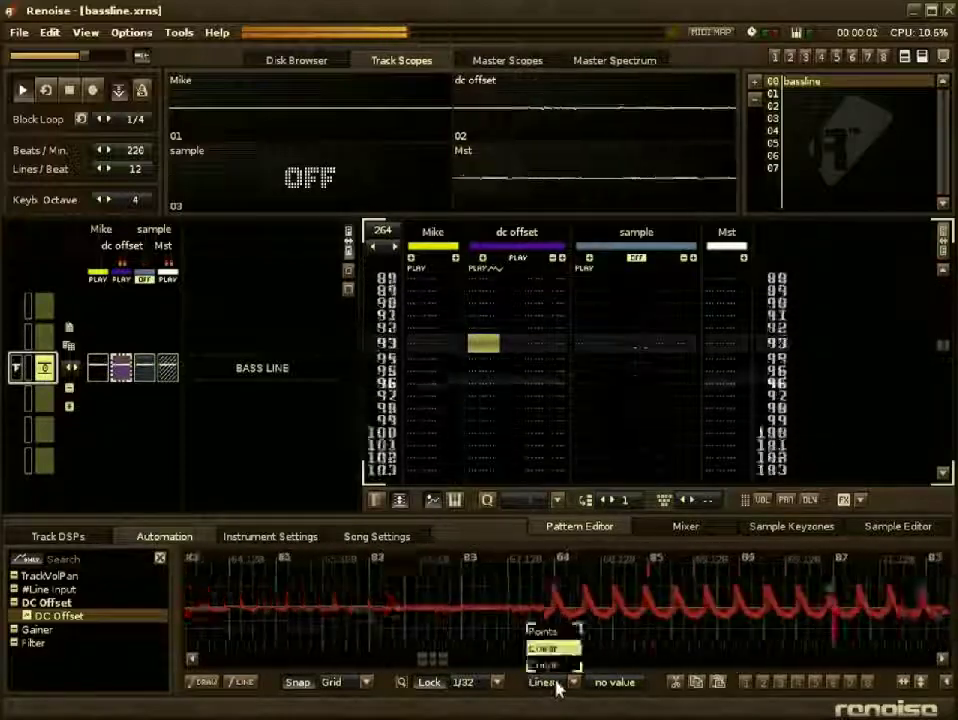
left_click(543, 664)
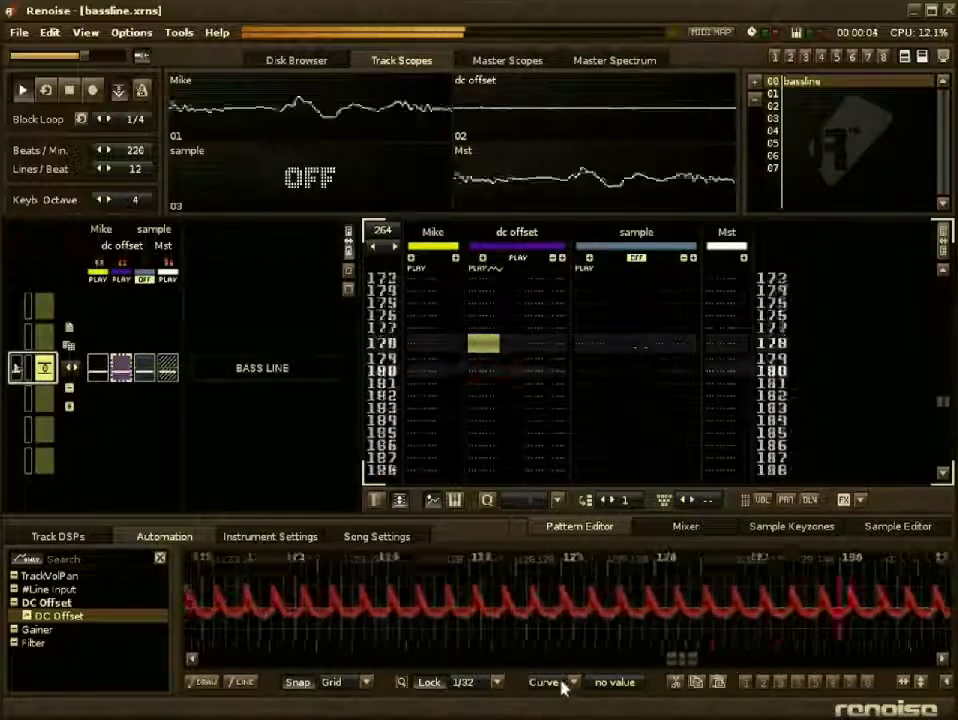
left_click(562, 685)
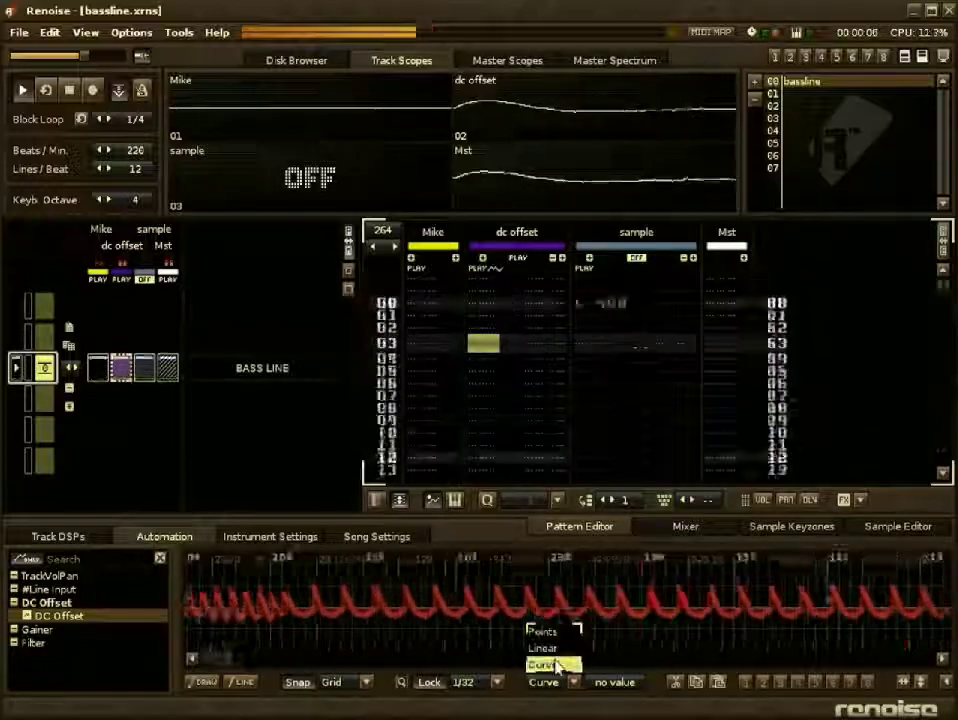
left_click(542, 665)
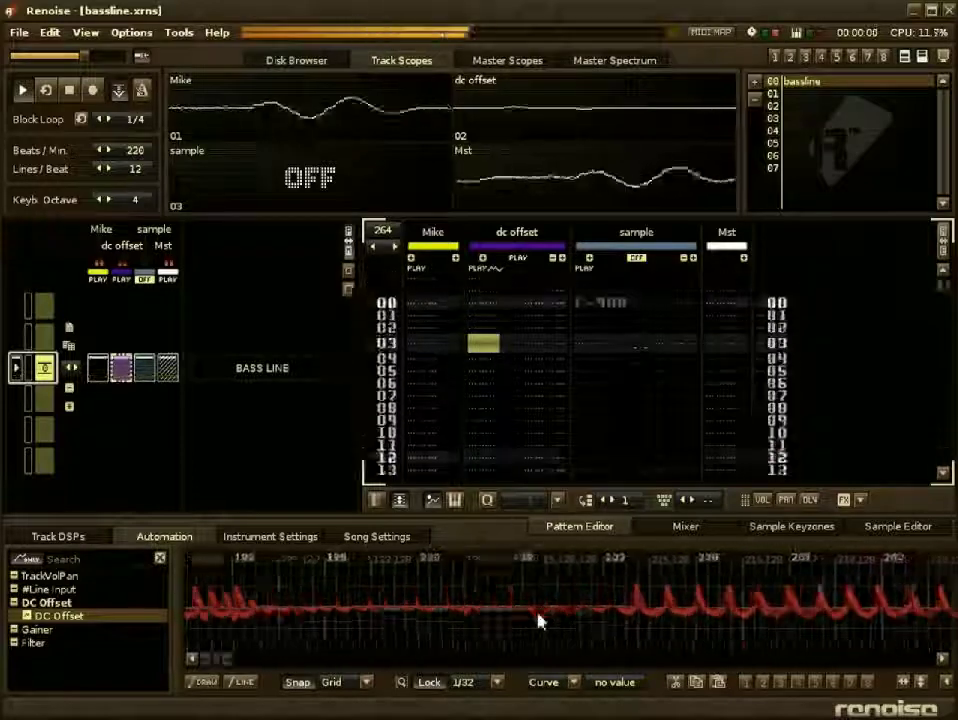
- Examine the DC Offset envelope at 1/2 zoom during playback, and stop the pattern
scroll(539, 623, "down", 2)
scroll(539, 623, "up", 2)
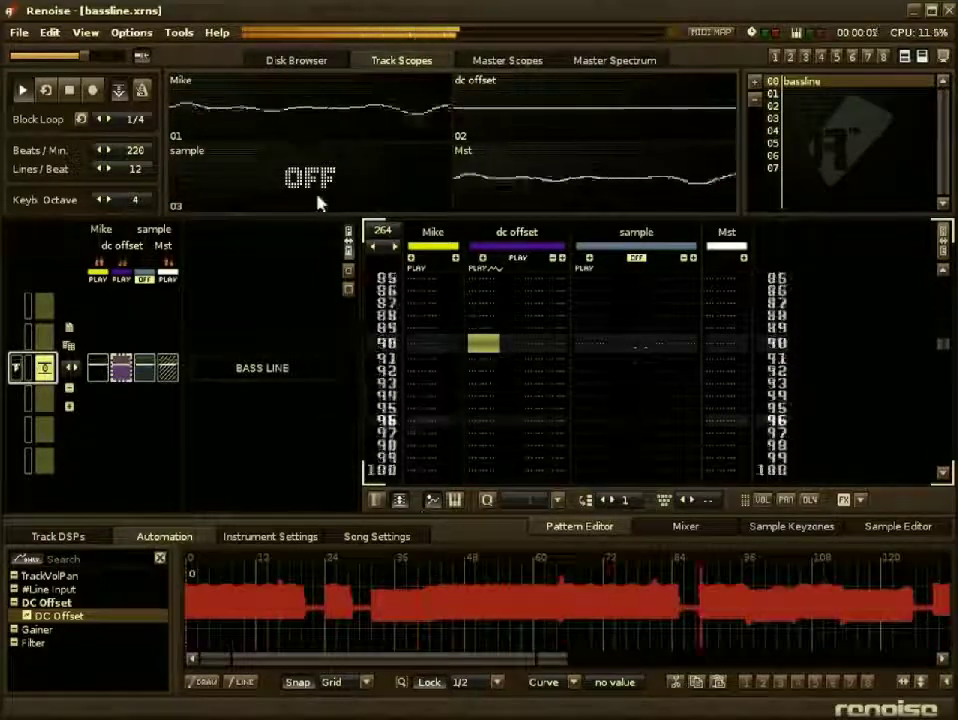
left_click(71, 97)
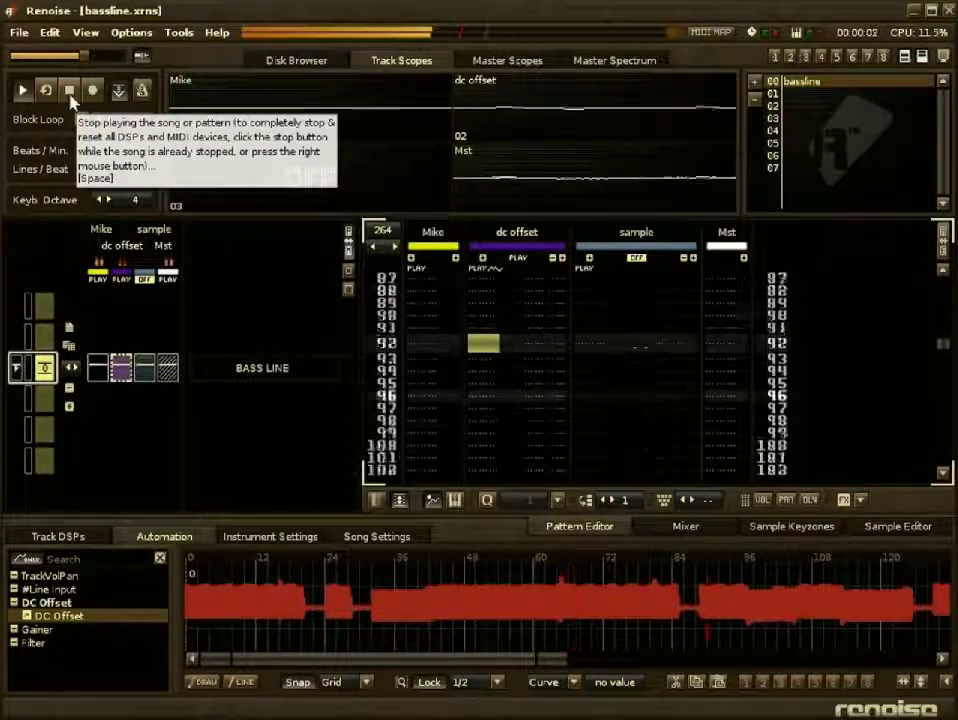